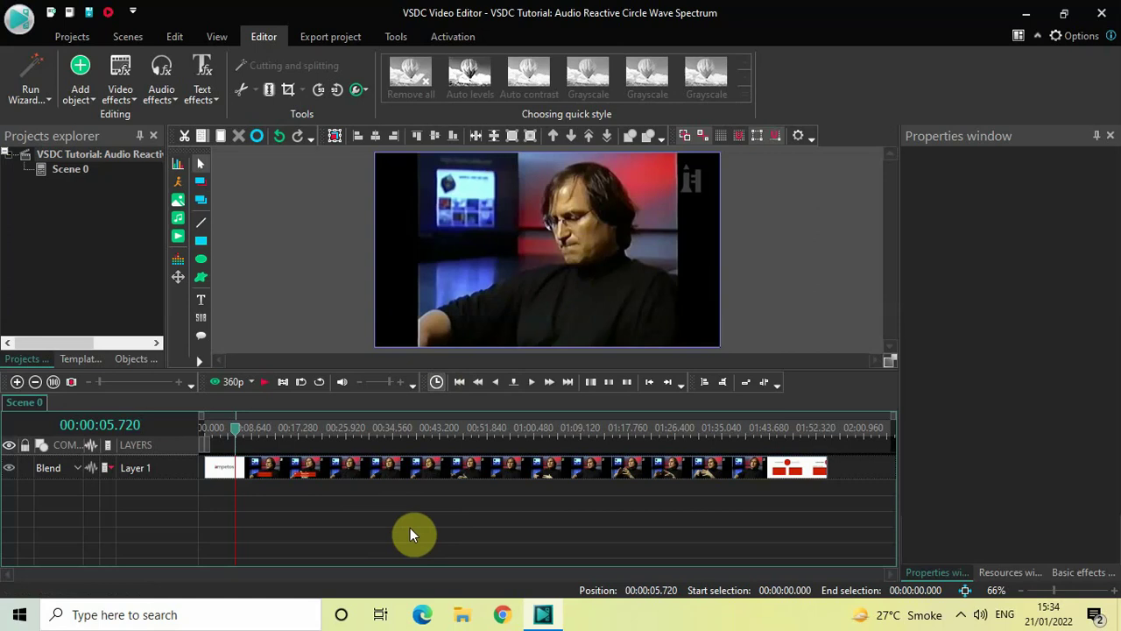
Preview the interview clip, open its internal timeline and move the playhead to the start.
key("space")
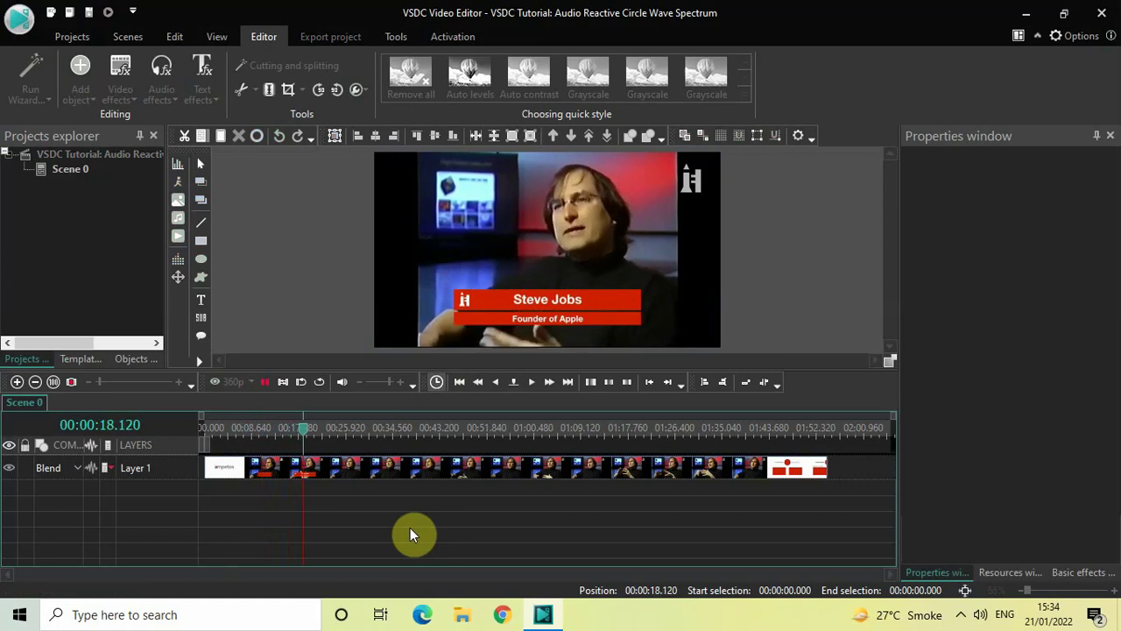
key("space")
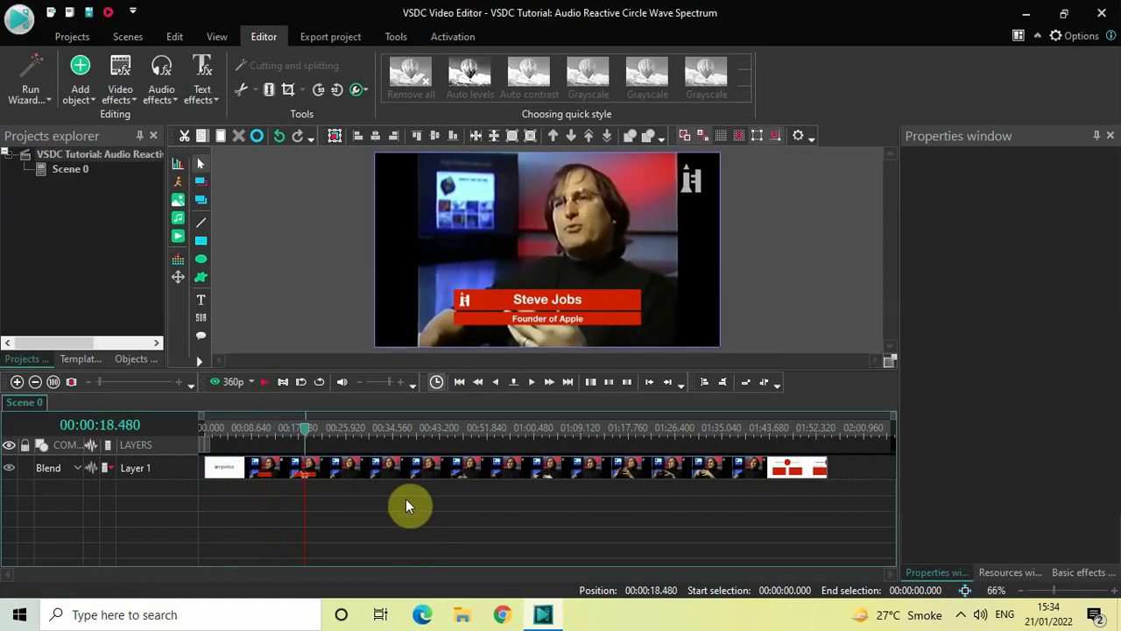
left_click(407, 475)
double_click(407, 476)
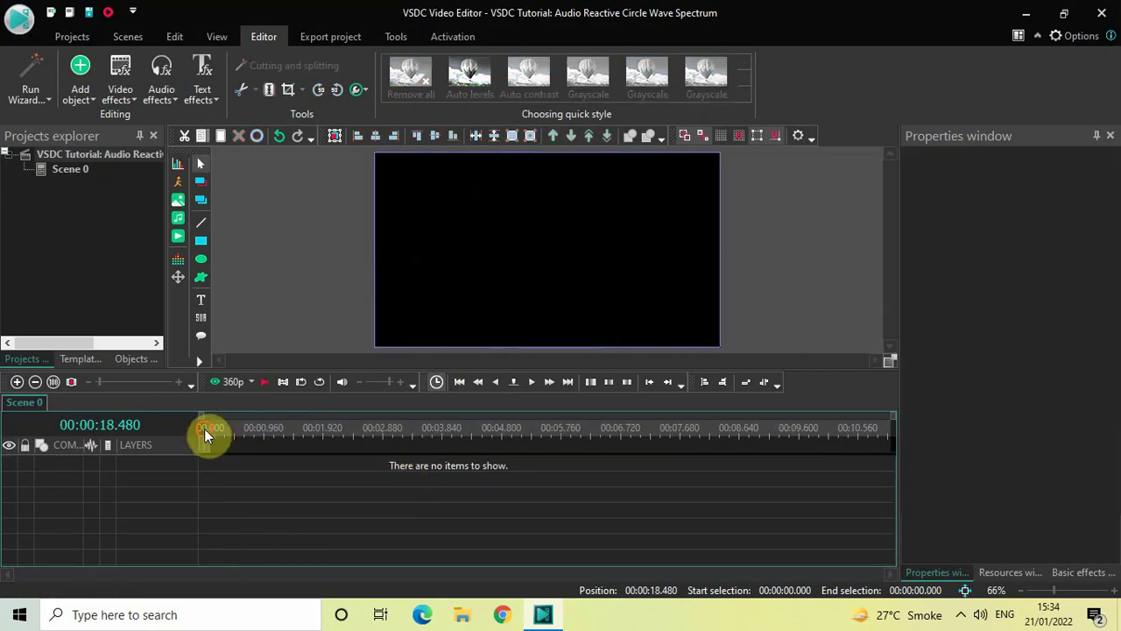
left_click(204, 429)
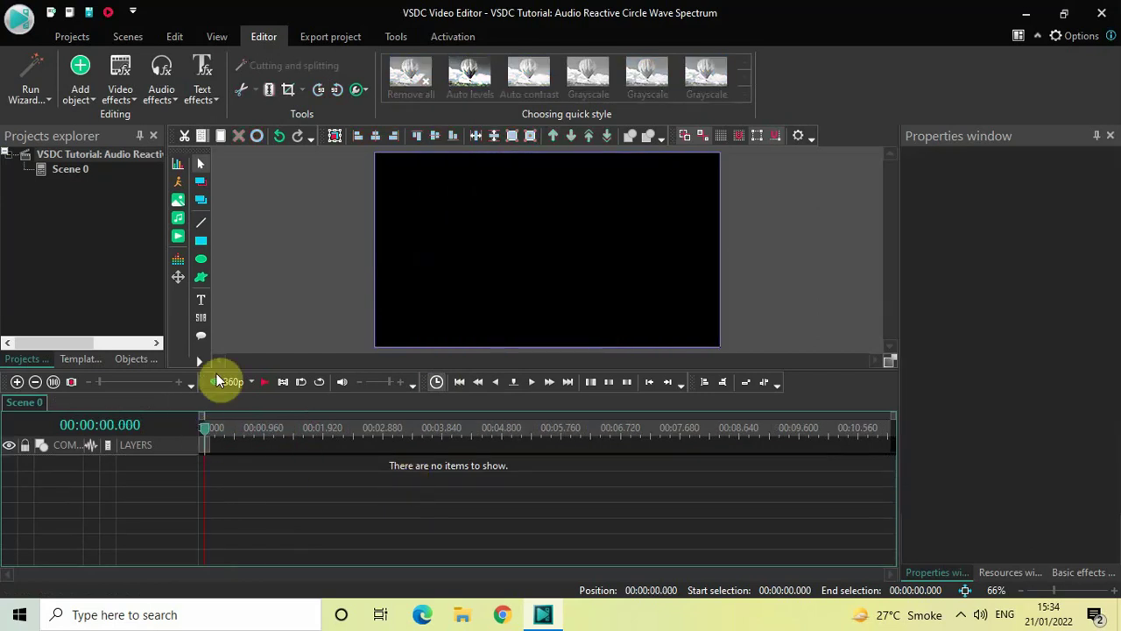
Add an audio Spectrum visualization sourced from videoplayback (1).mp4 with default position settings.
left_click(83, 97)
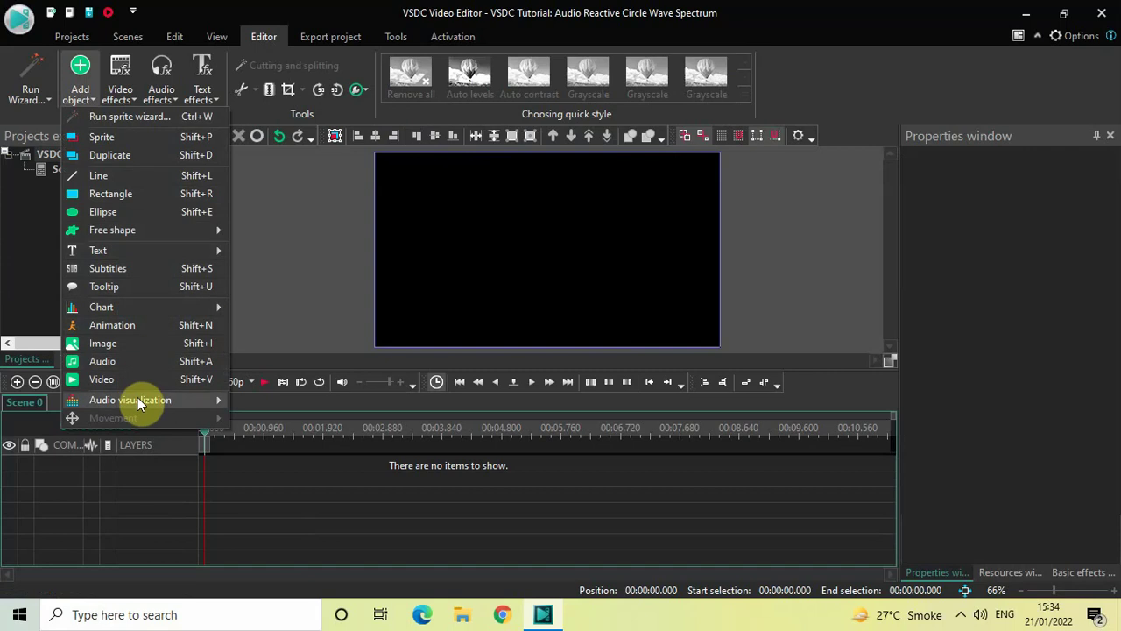
mouse_move(137, 397)
left_click(272, 407)
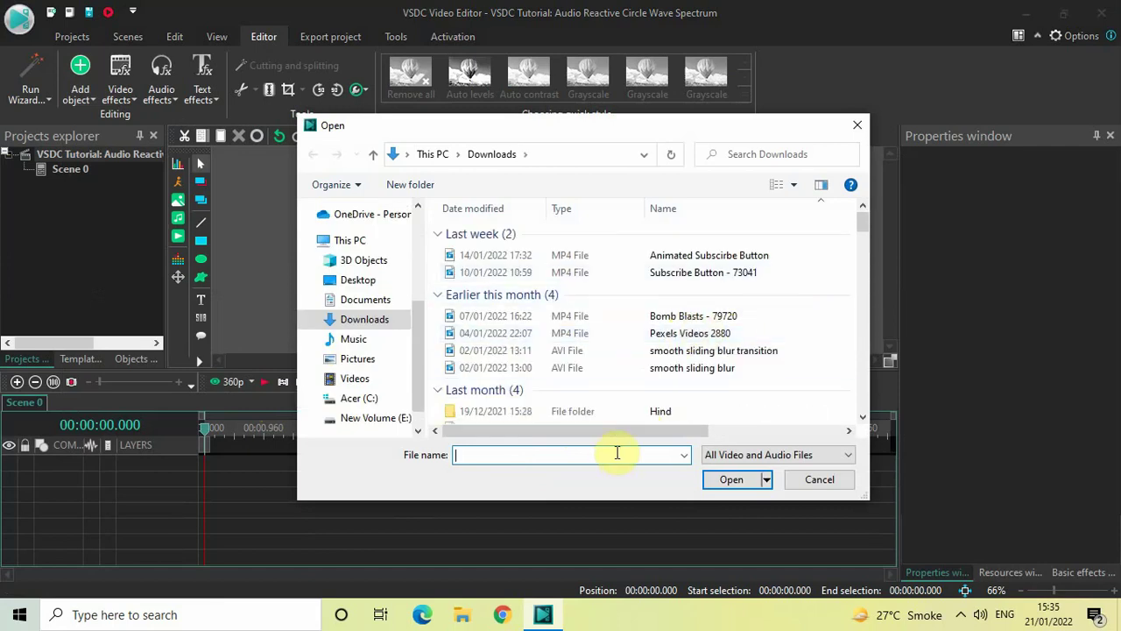
type("vi")
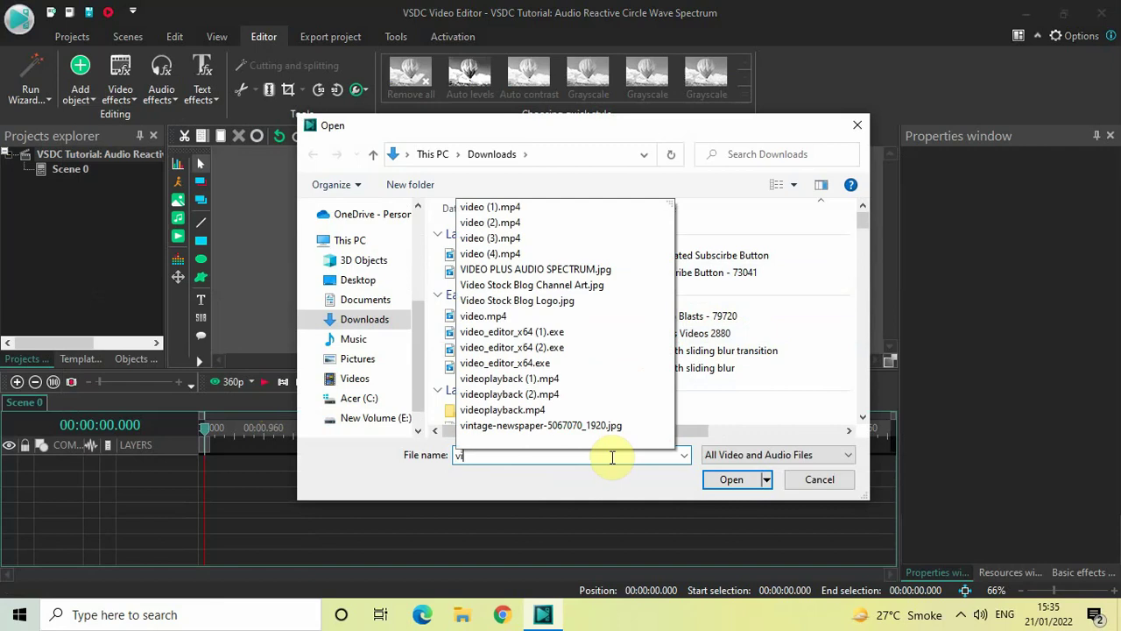
type("deo")
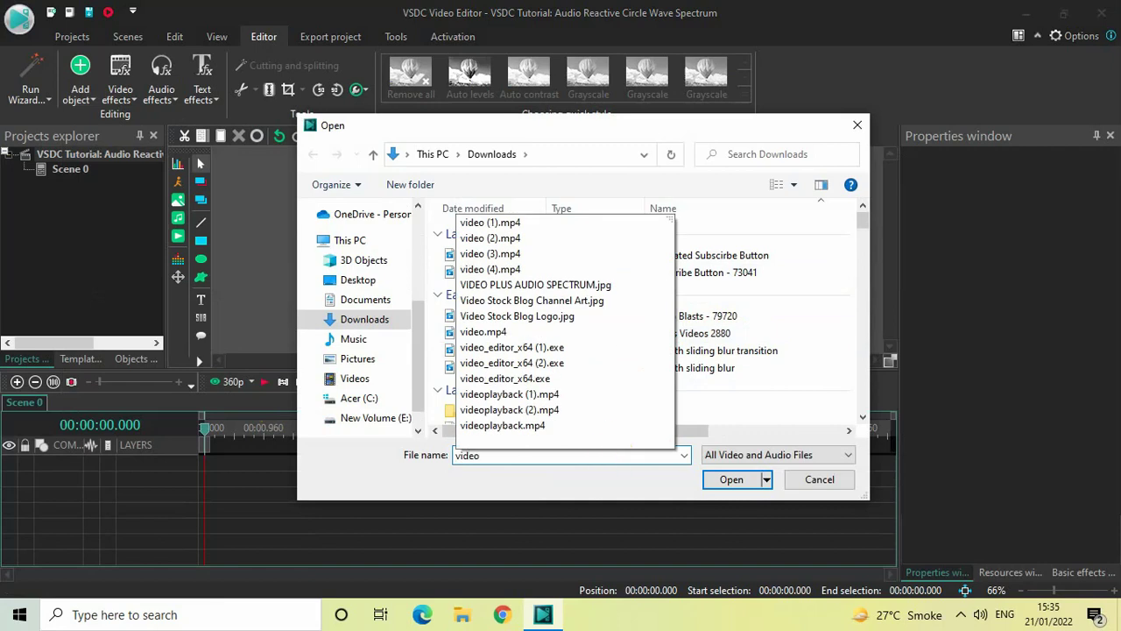
type("p")
key("Down")
key("Return")
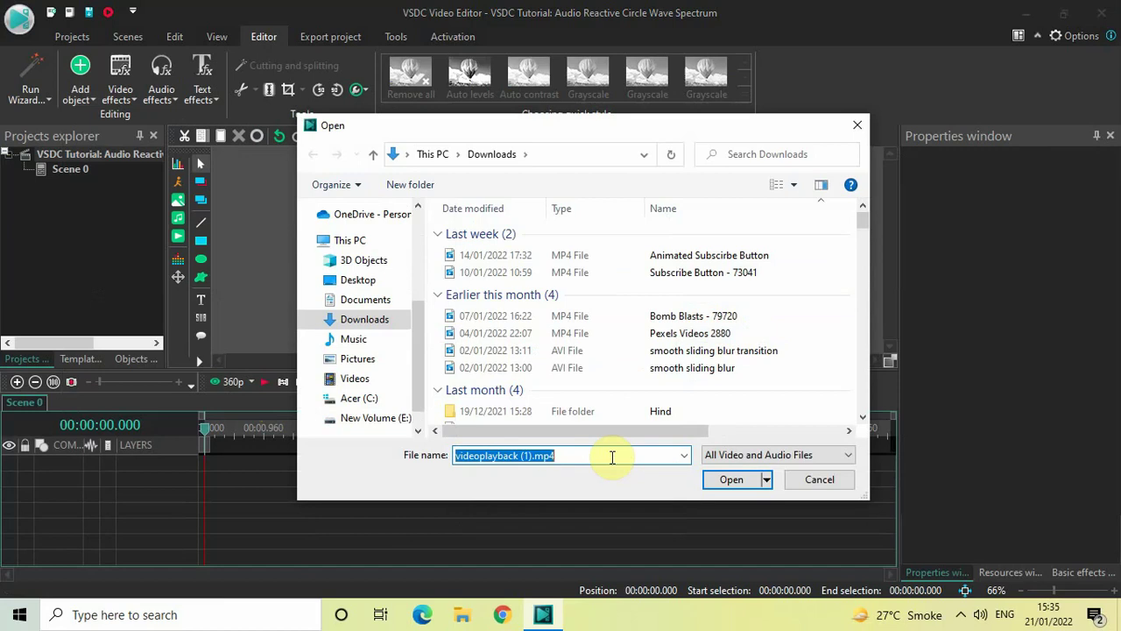
key("Return")
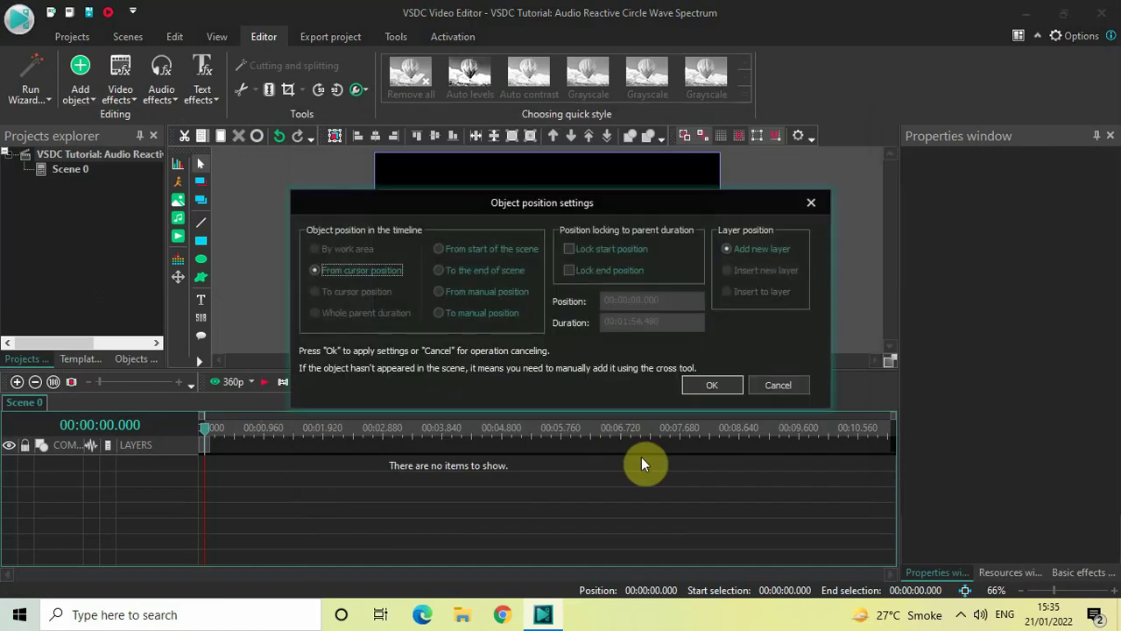
left_click(717, 377)
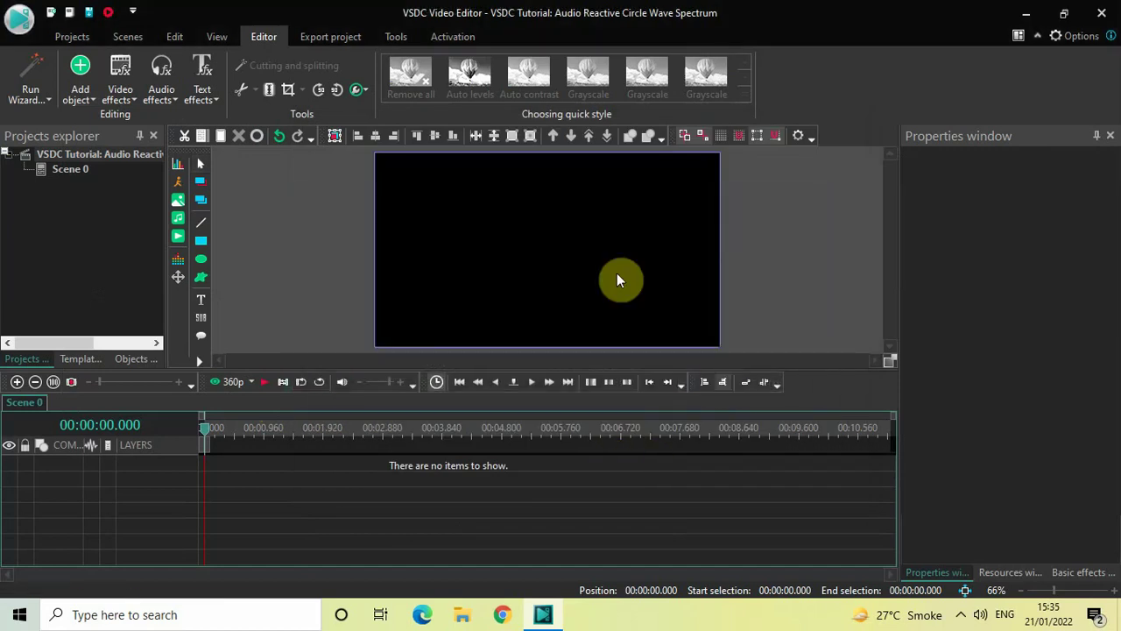
Draw the spectrum area mid-frame and align it to the horizontal and vertical centre.
left_click_drag(420, 188, 615, 299)
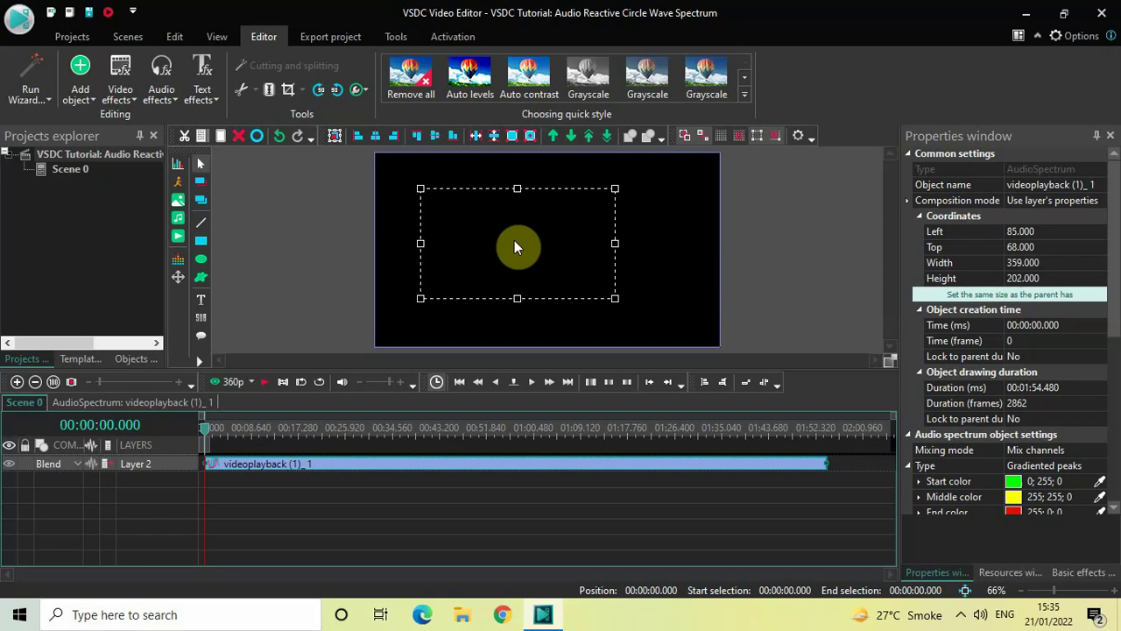
left_click(373, 136)
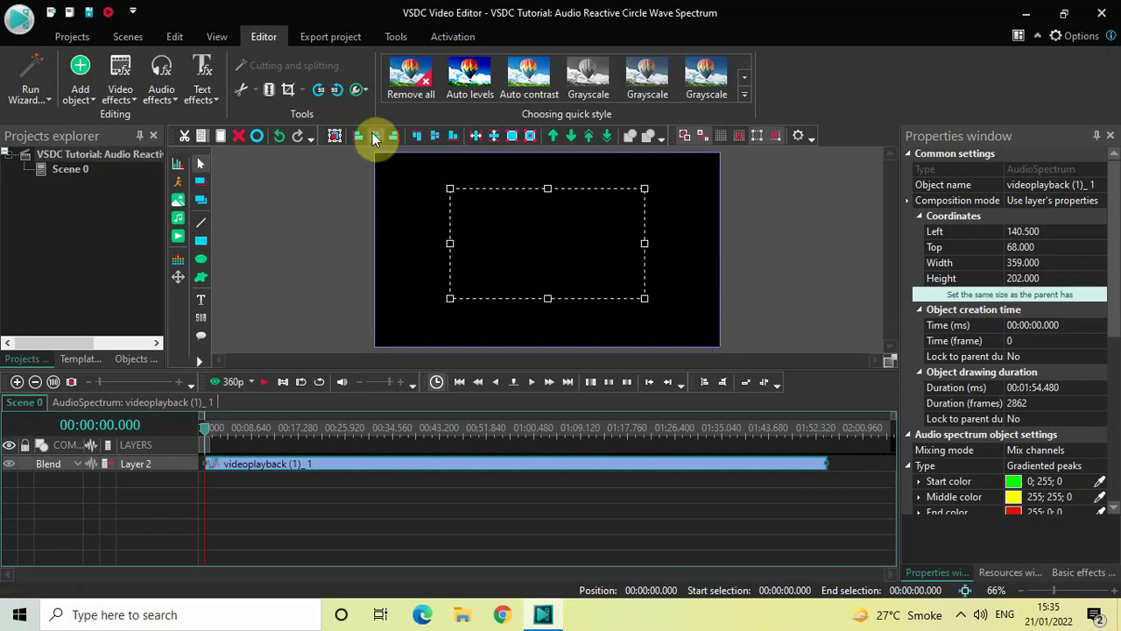
left_click(435, 141)
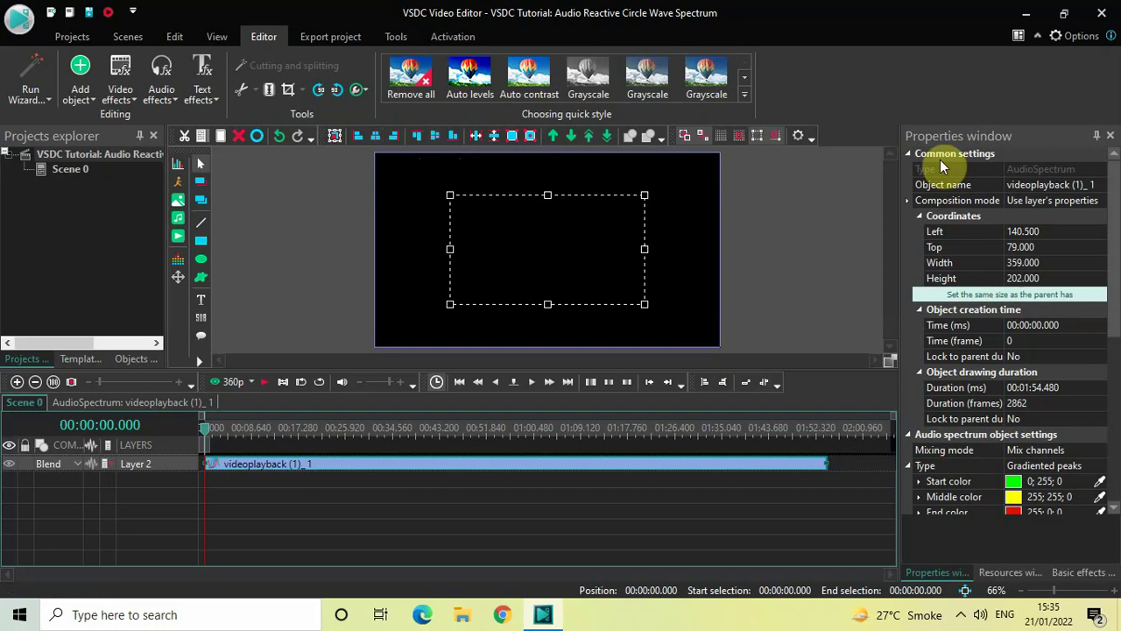
left_click_drag(1111, 245, 1109, 340)
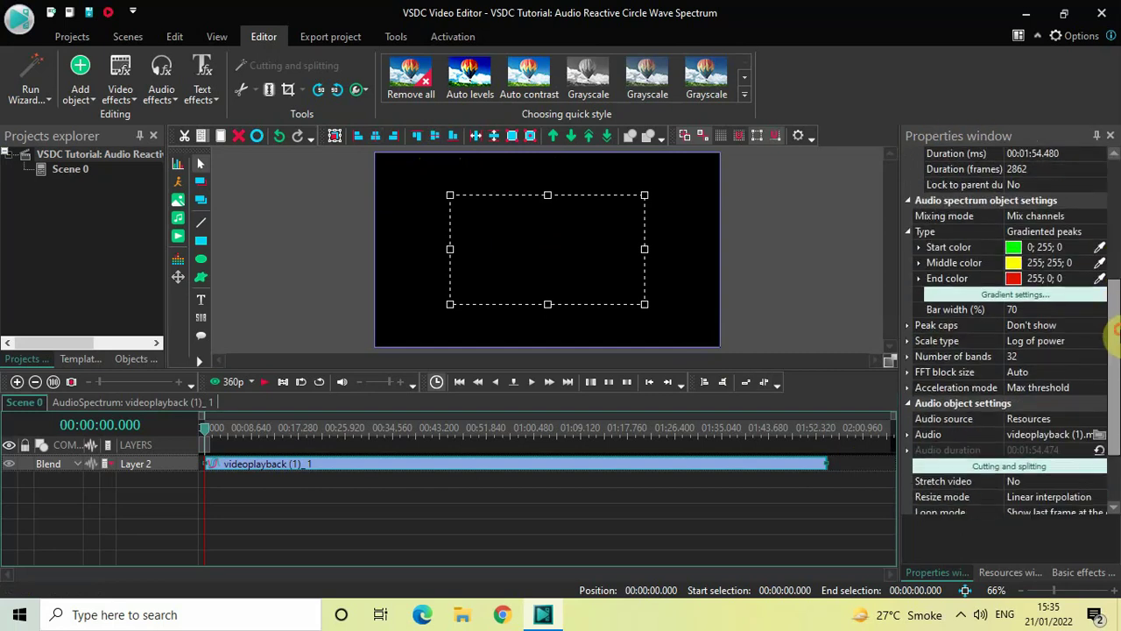
In the spectrum's Properties, choose Gradiented lines type, Line width 8 and Number of bands 4.
left_click(1095, 236)
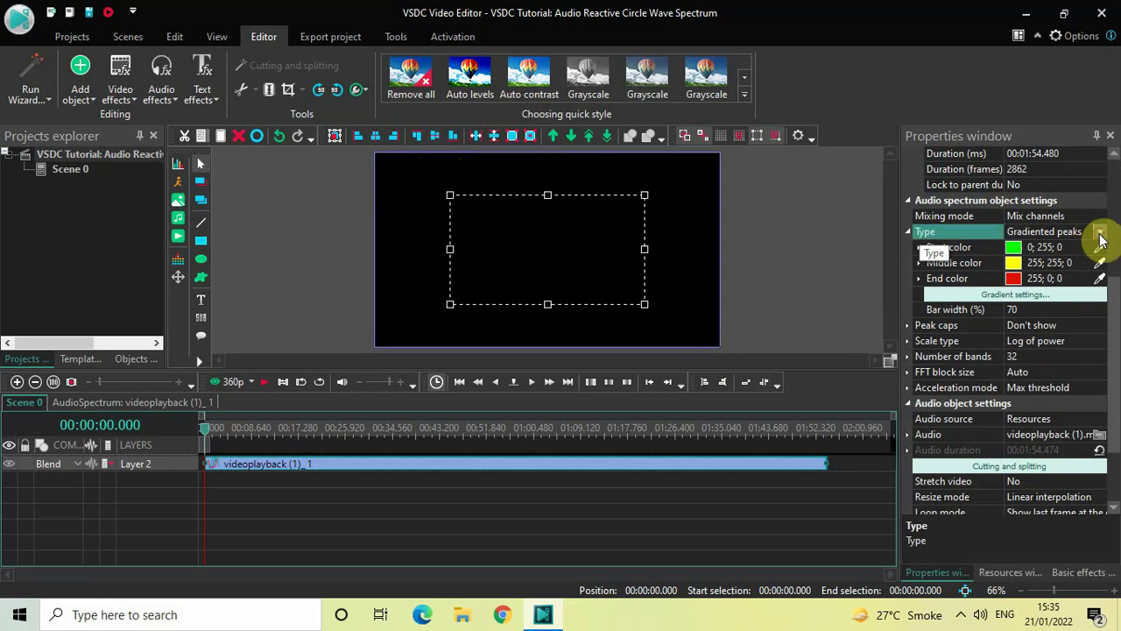
left_click(1100, 234)
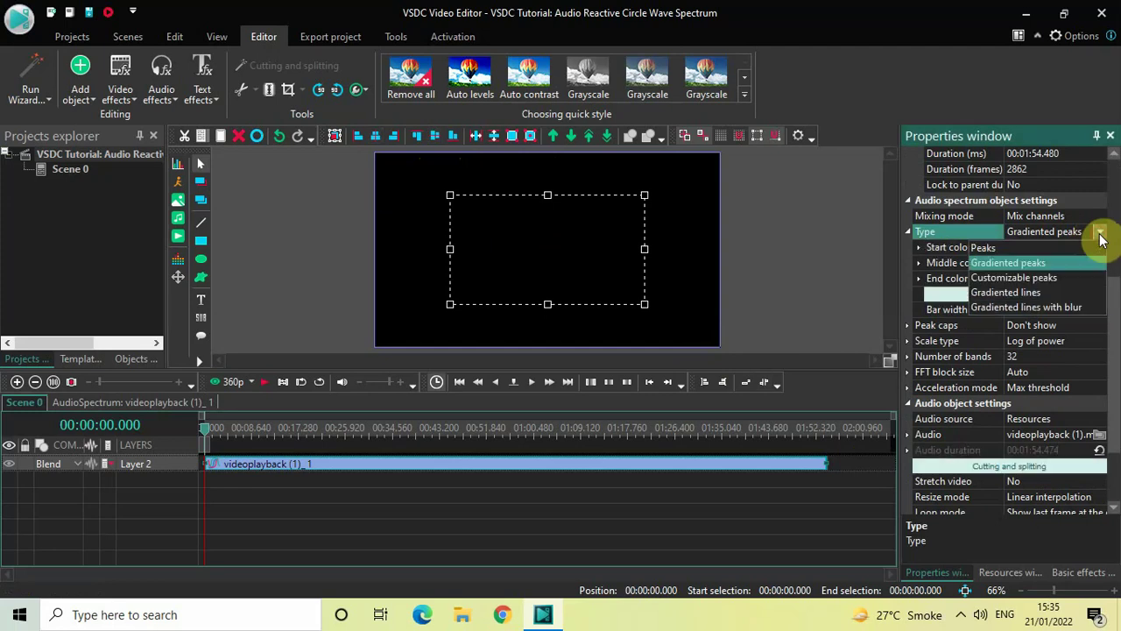
left_click(1031, 293)
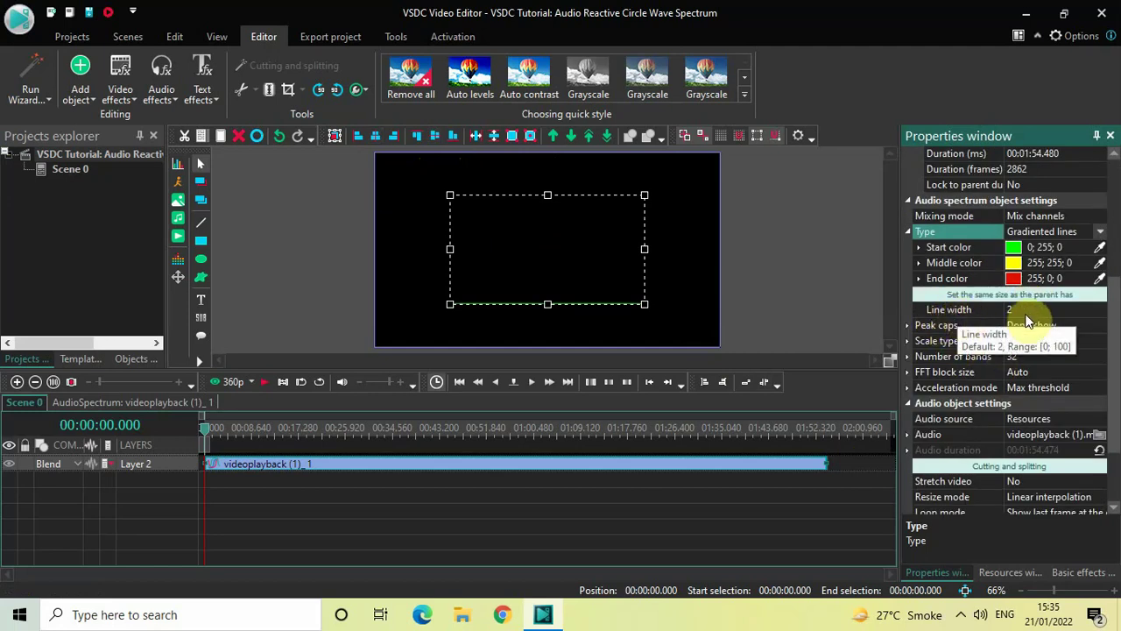
left_click(1026, 314)
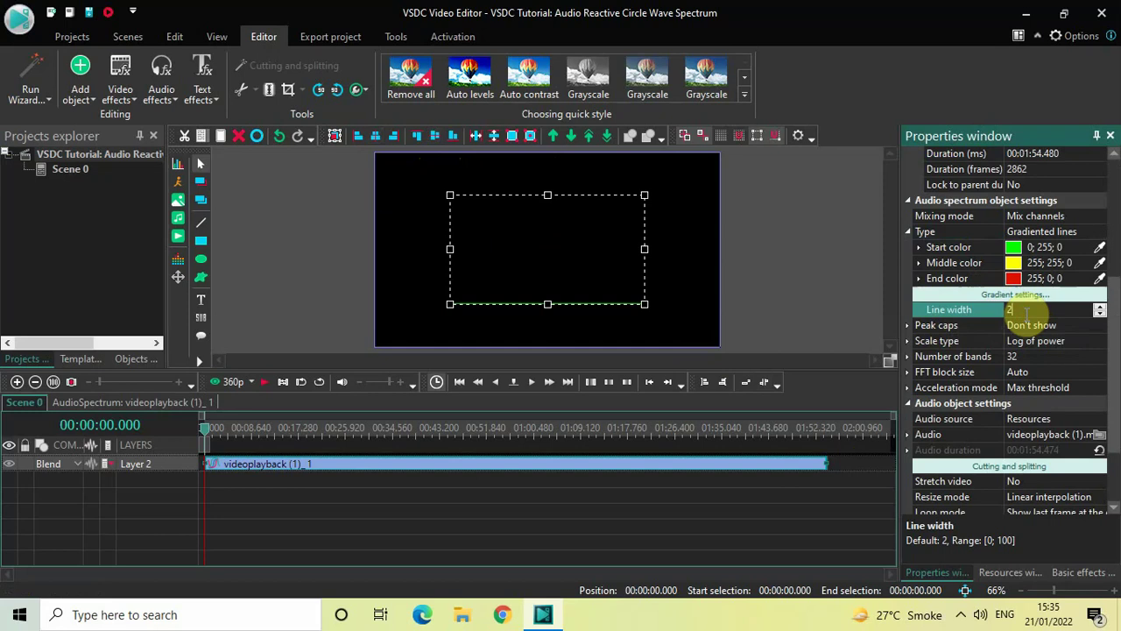
key("BackSpace")
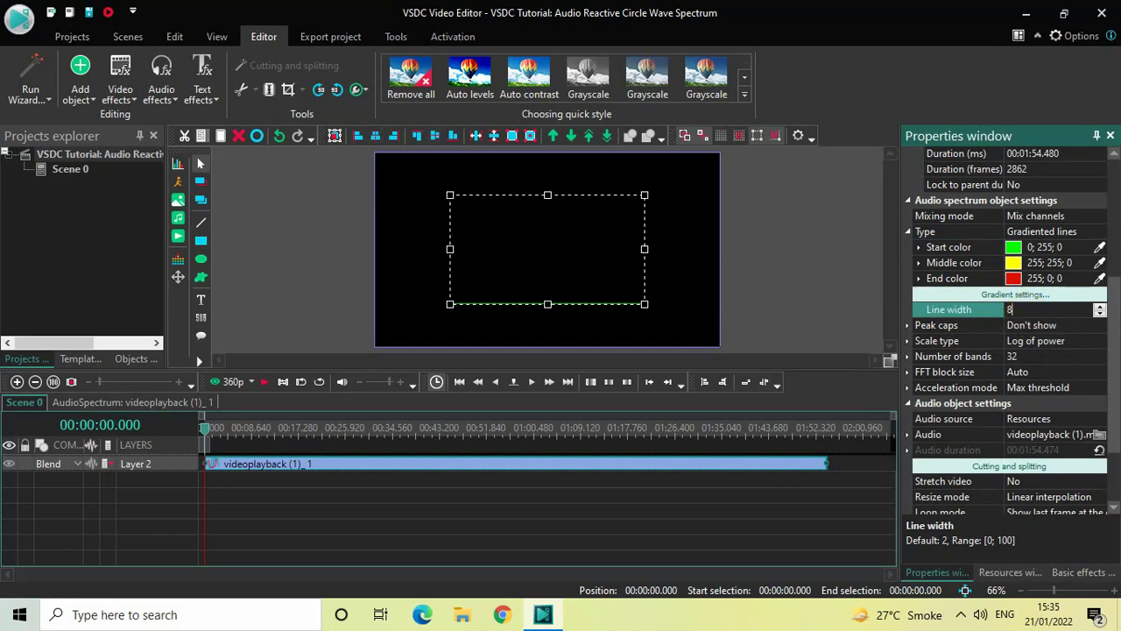
type("8")
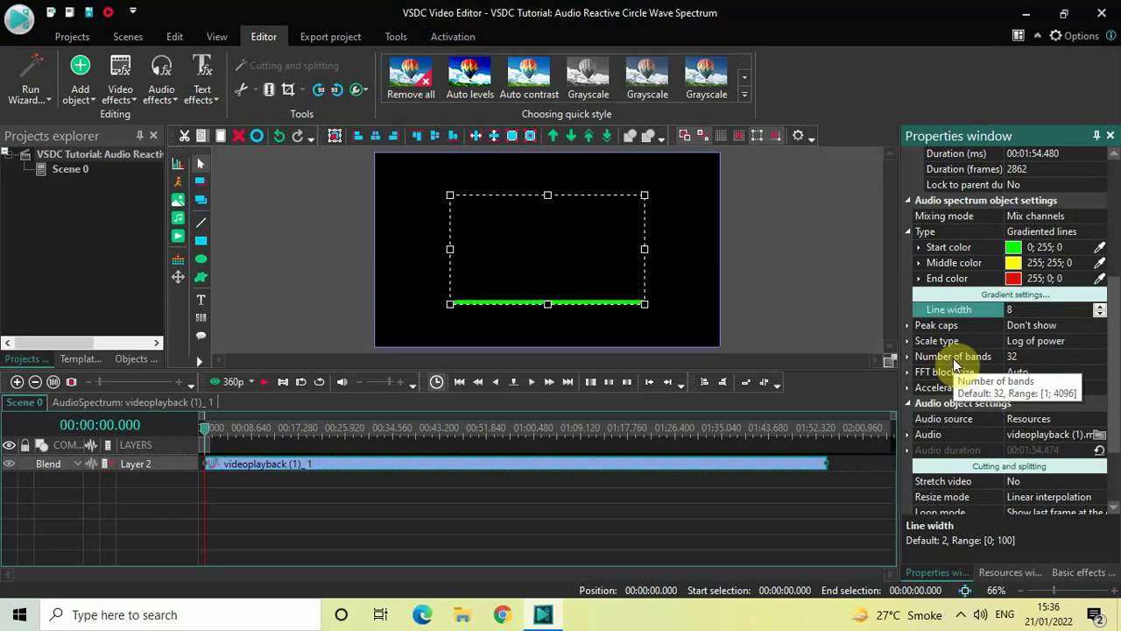
left_click(1026, 357)
key("BackSpace")
key("BackSpace")
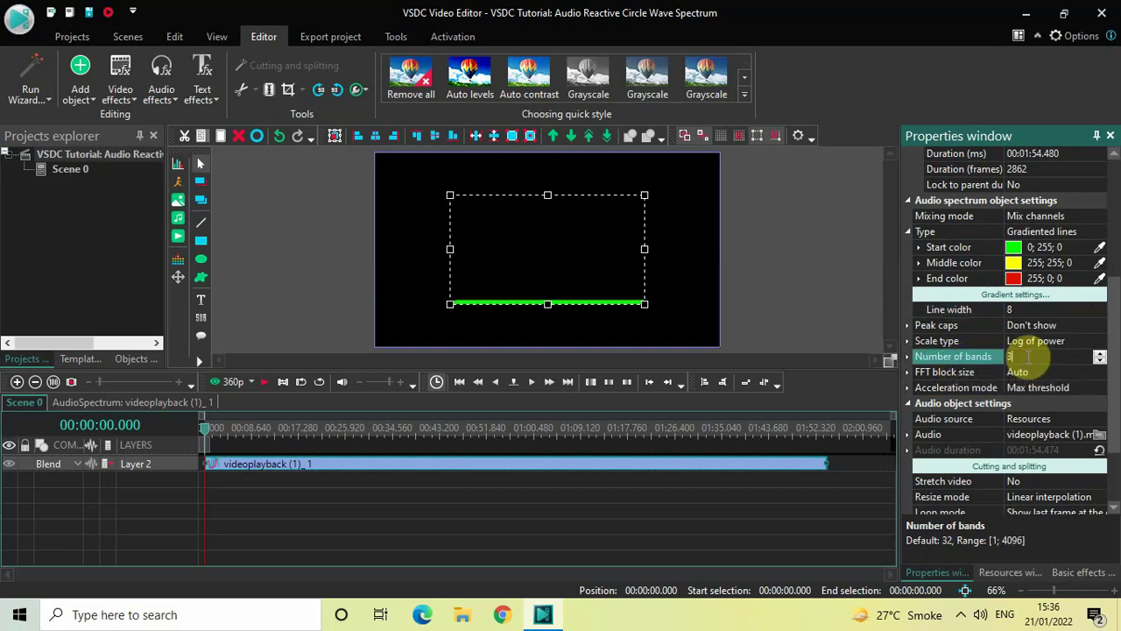
type("4")
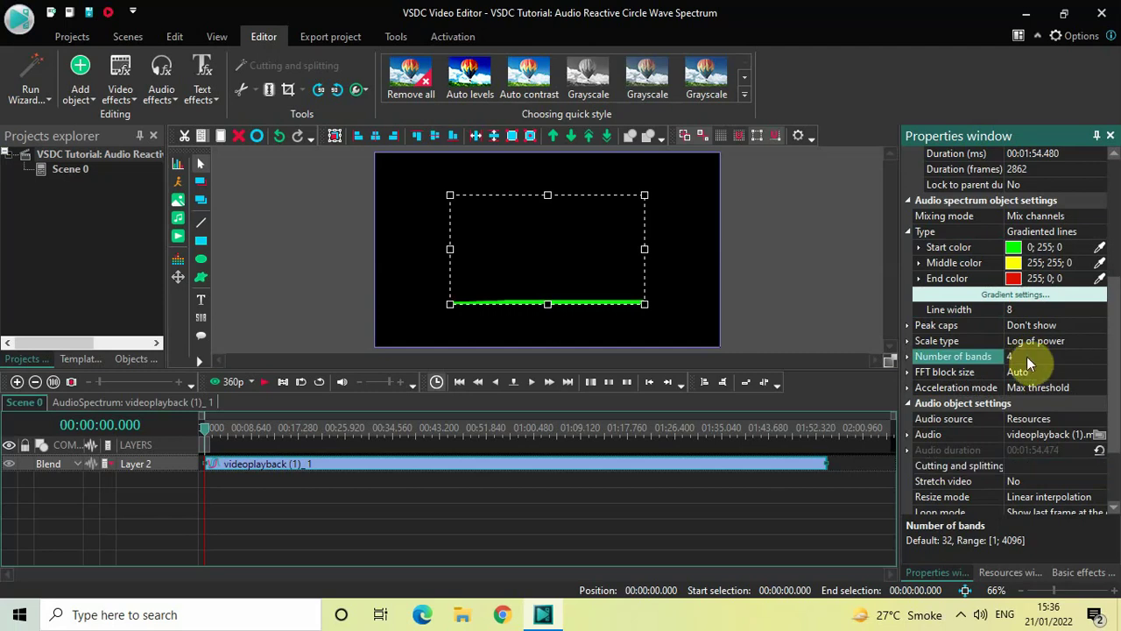
Add a Transforms > Distort effect inside the spectrum object for its full duration.
double_click(423, 471)
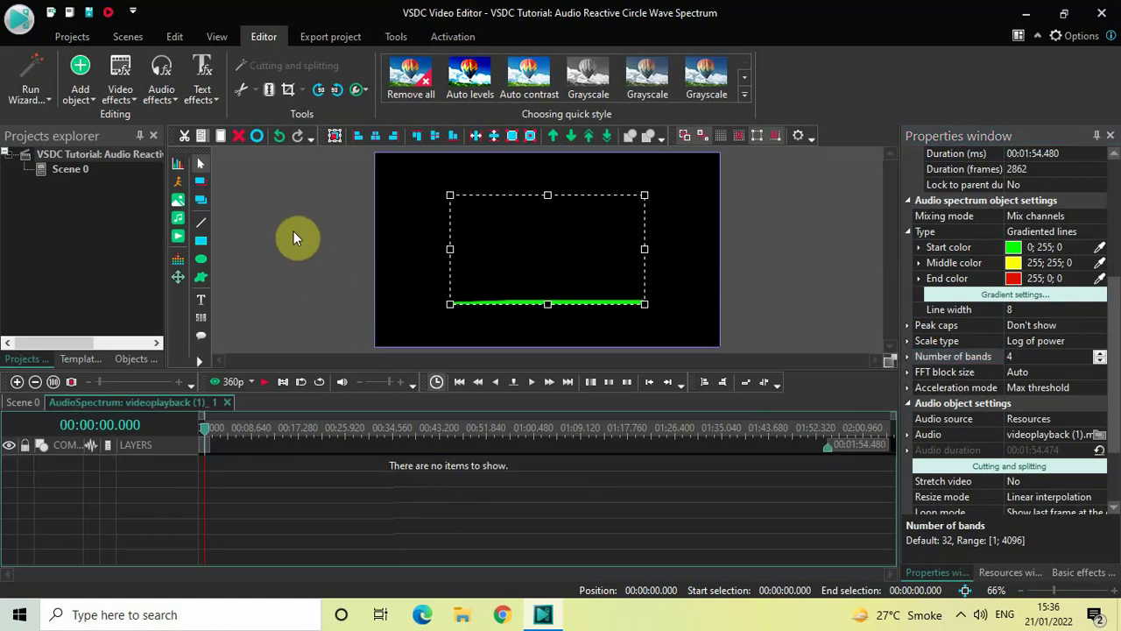
left_click(120, 84)
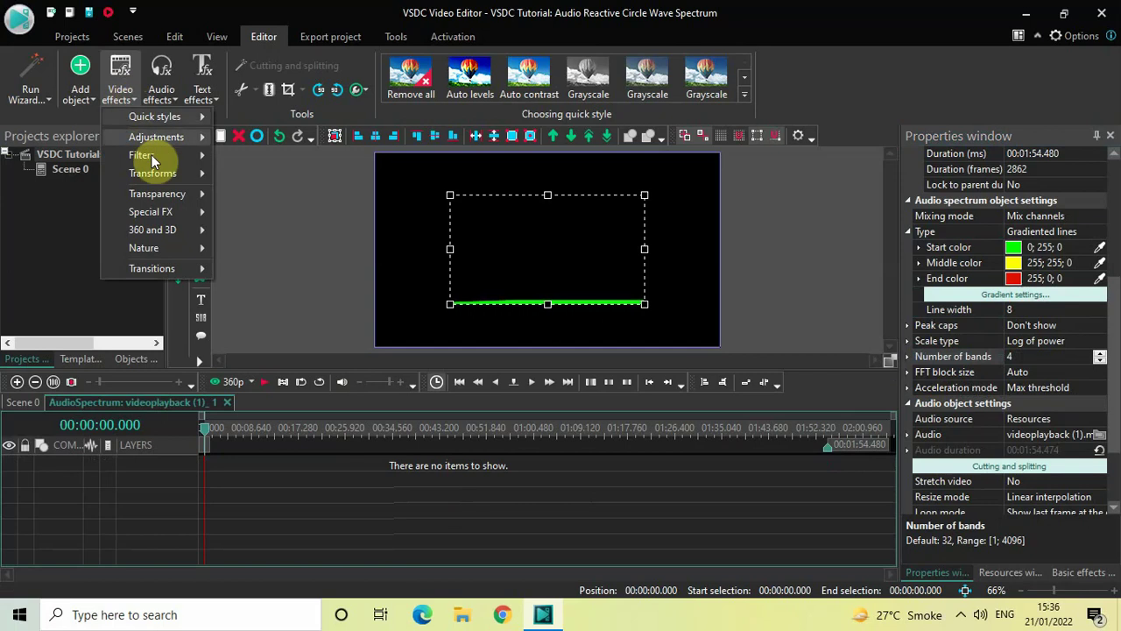
mouse_move(159, 178)
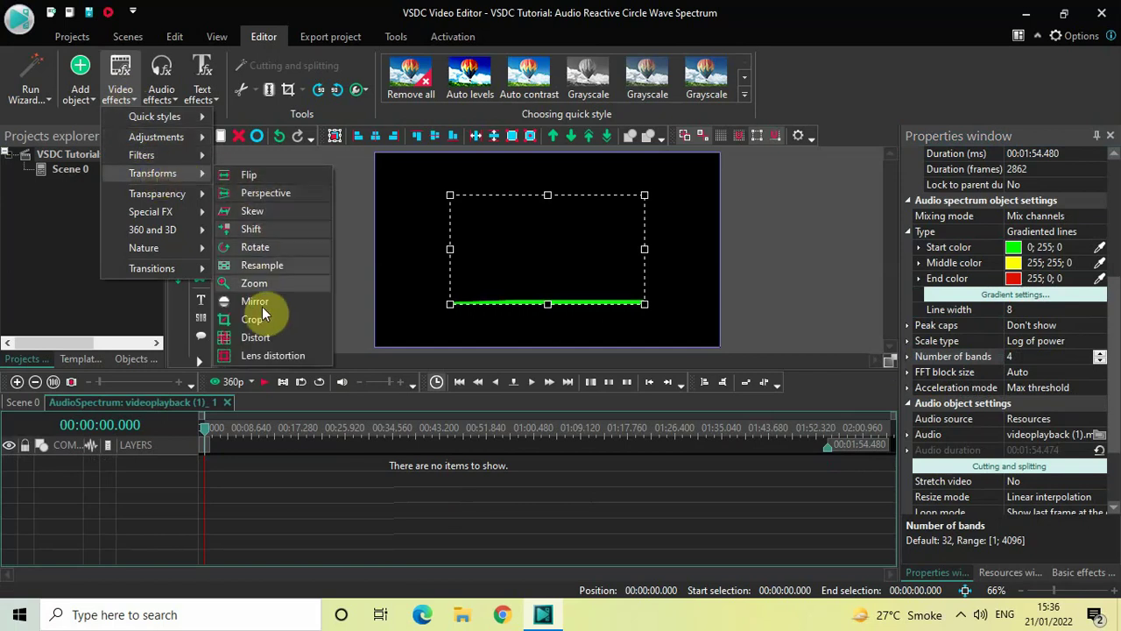
left_click(269, 336)
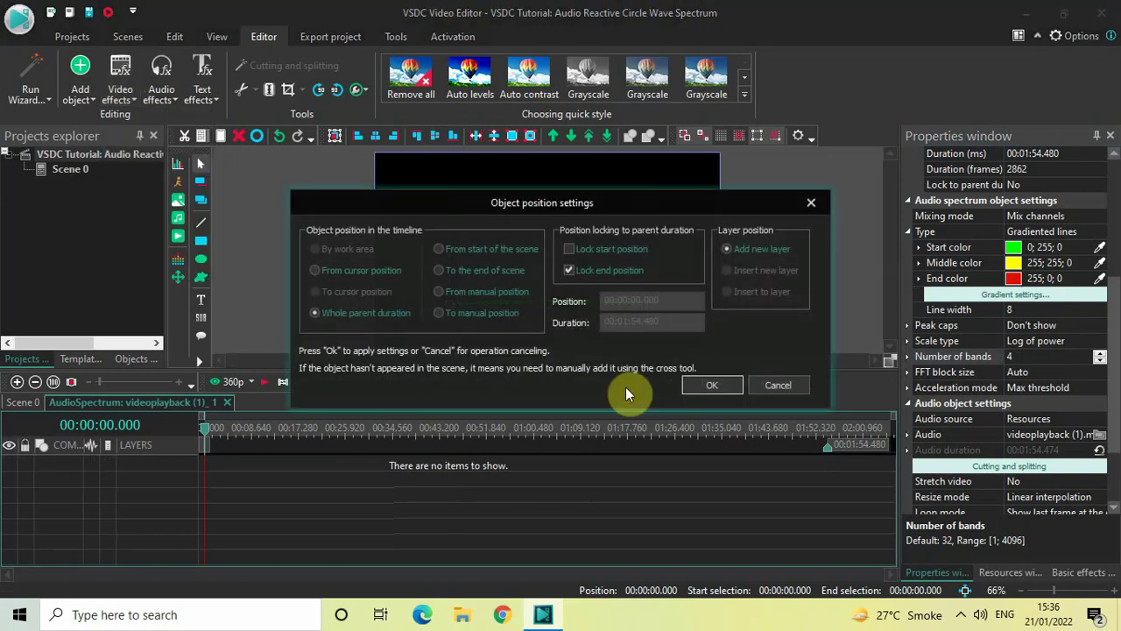
left_click(701, 388)
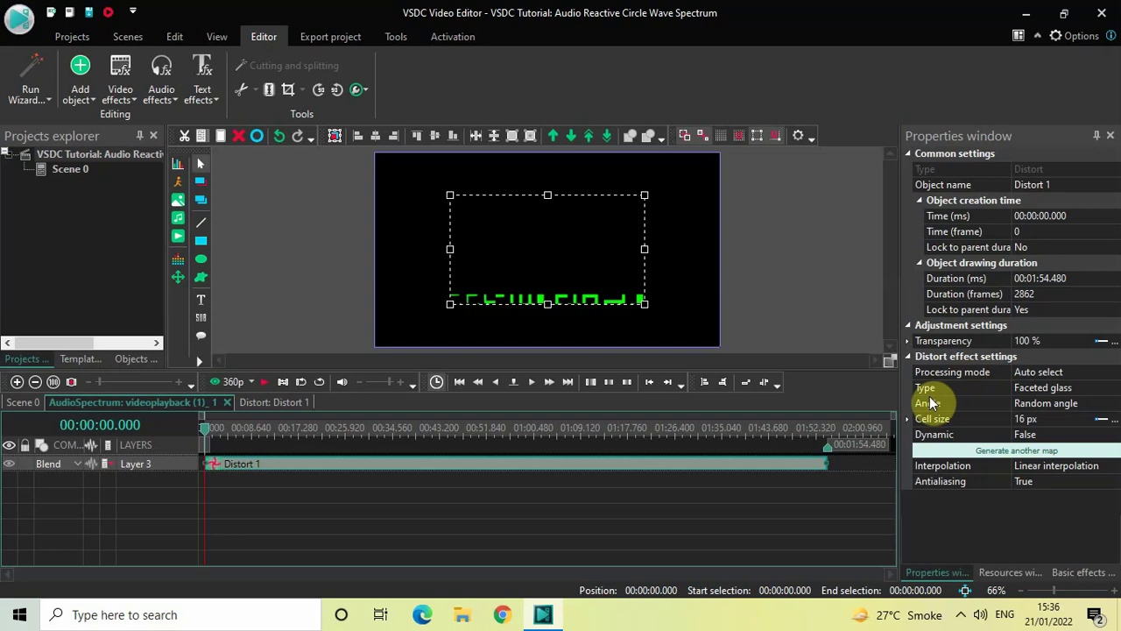
Change the Distort 1 type to Polar coordinates so the bars bend into a circle.
left_click(1115, 391)
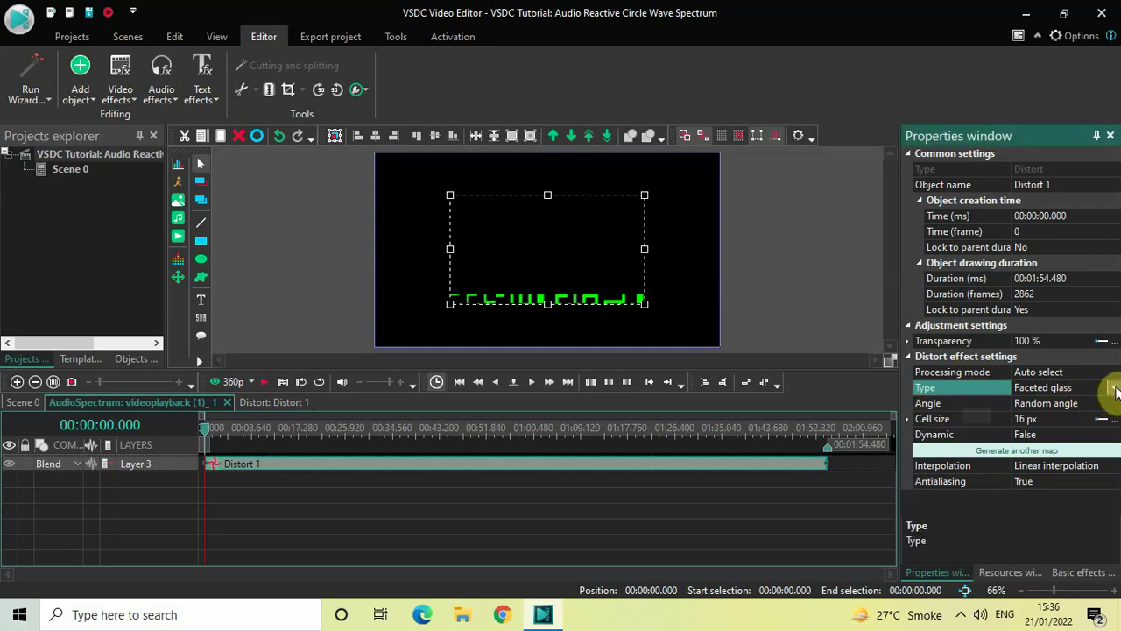
left_click(1114, 388)
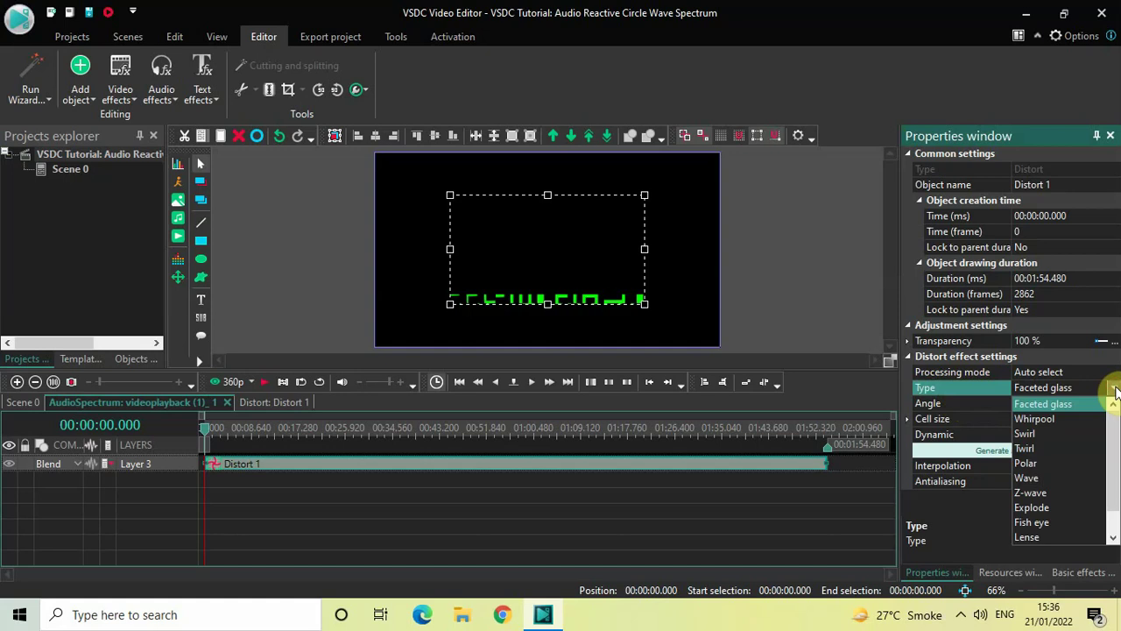
left_click_drag(1114, 449, 1116, 469)
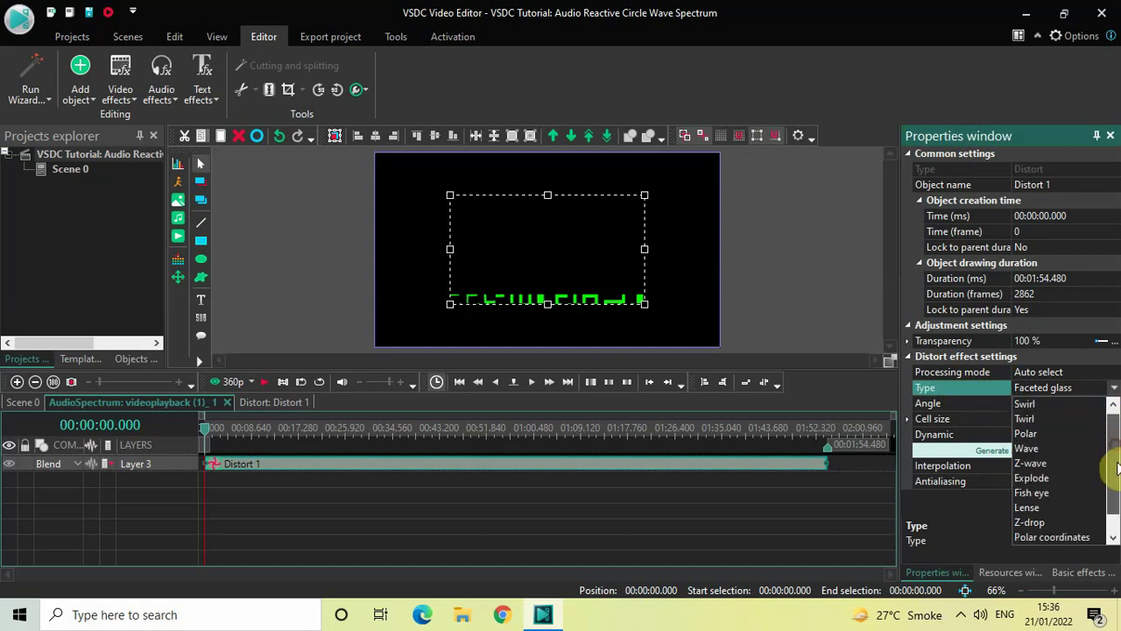
left_click(1072, 538)
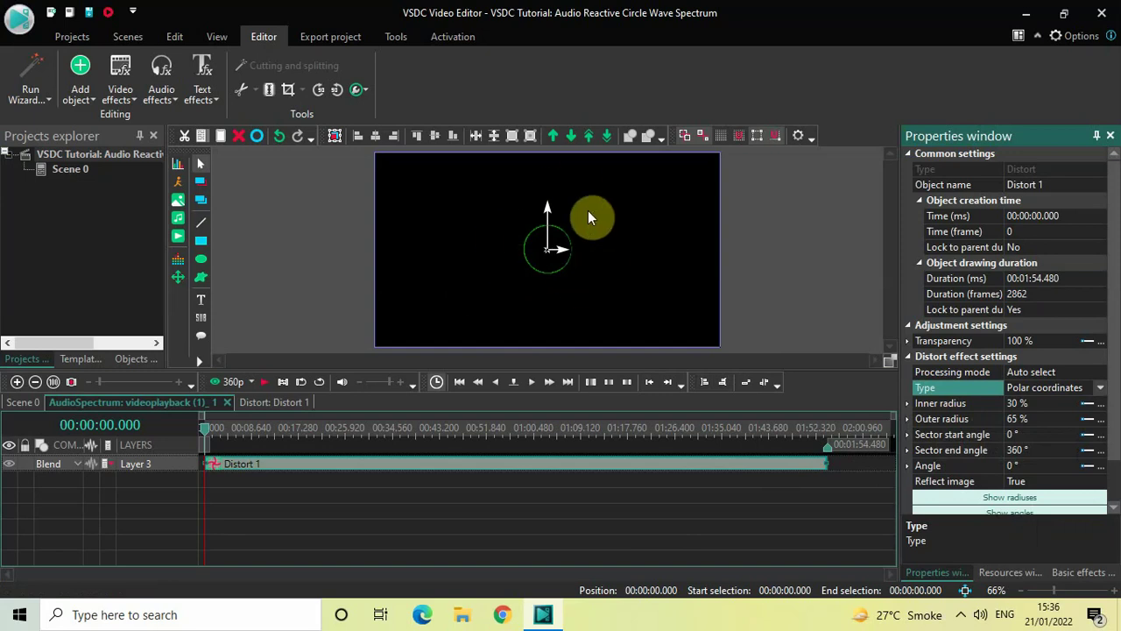
left_click(568, 248)
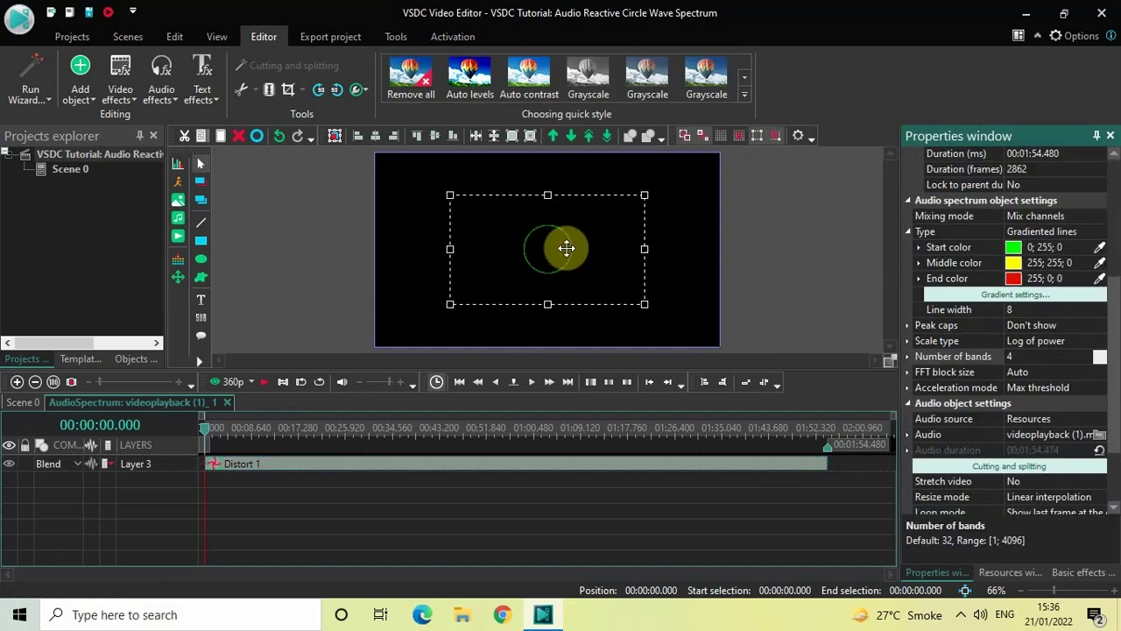
Drag Distort 1's radius handles to inner radius 59.25% and outer radius 110.39%.
left_click(513, 465)
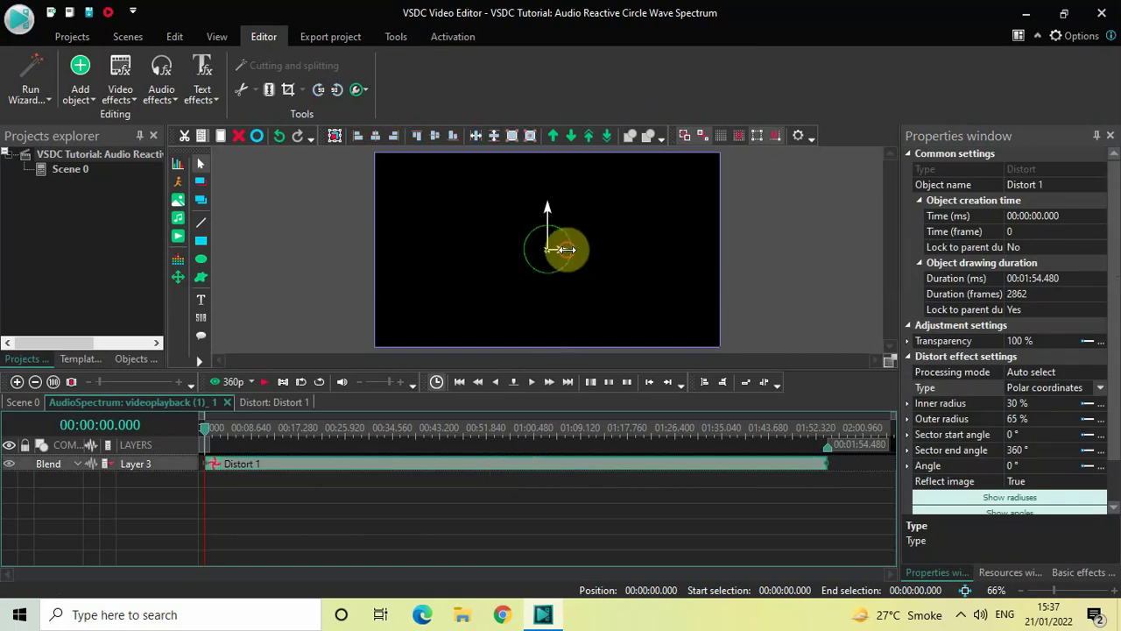
left_click_drag(566, 250, 589, 250)
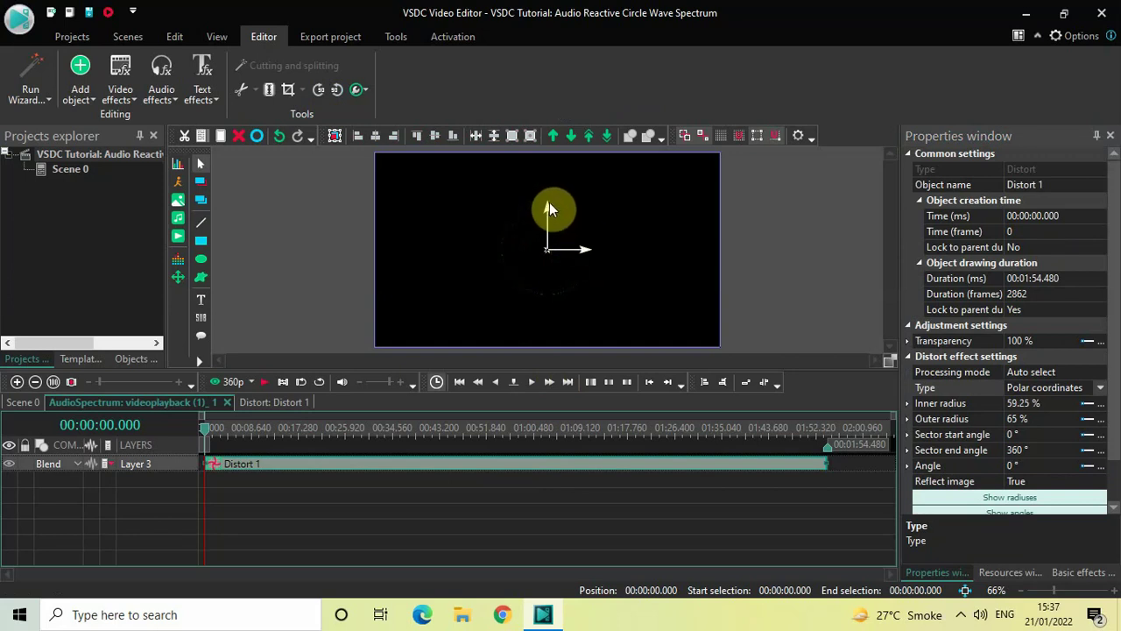
left_click_drag(549, 204, 548, 165)
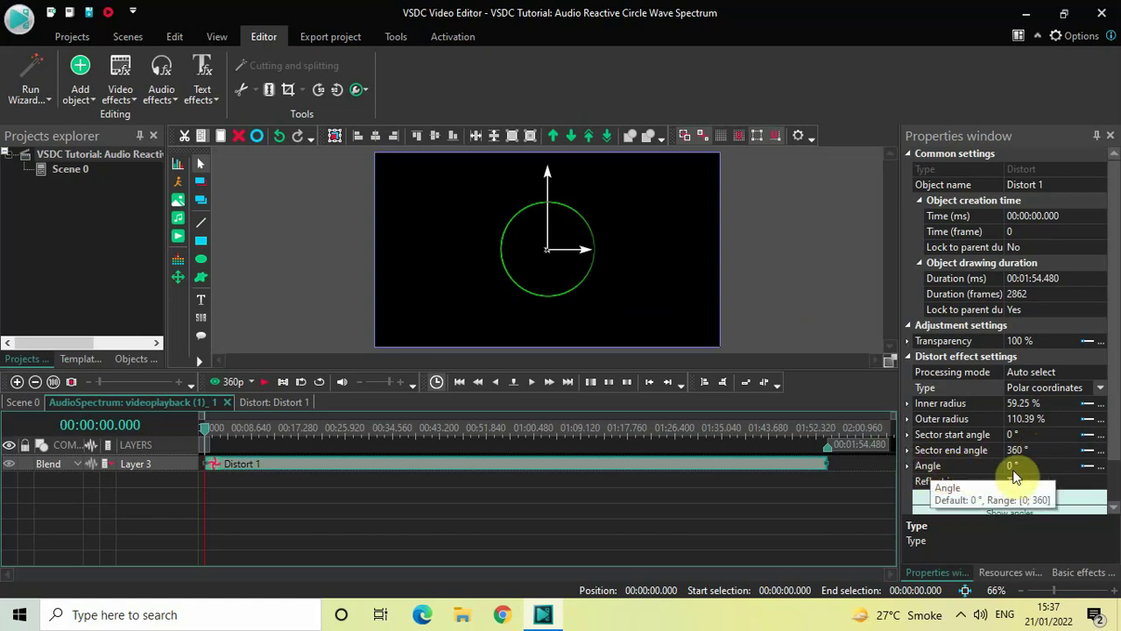
Set the distortion Angle to 270° and play the preview from around 15 seconds.
left_click(1038, 467)
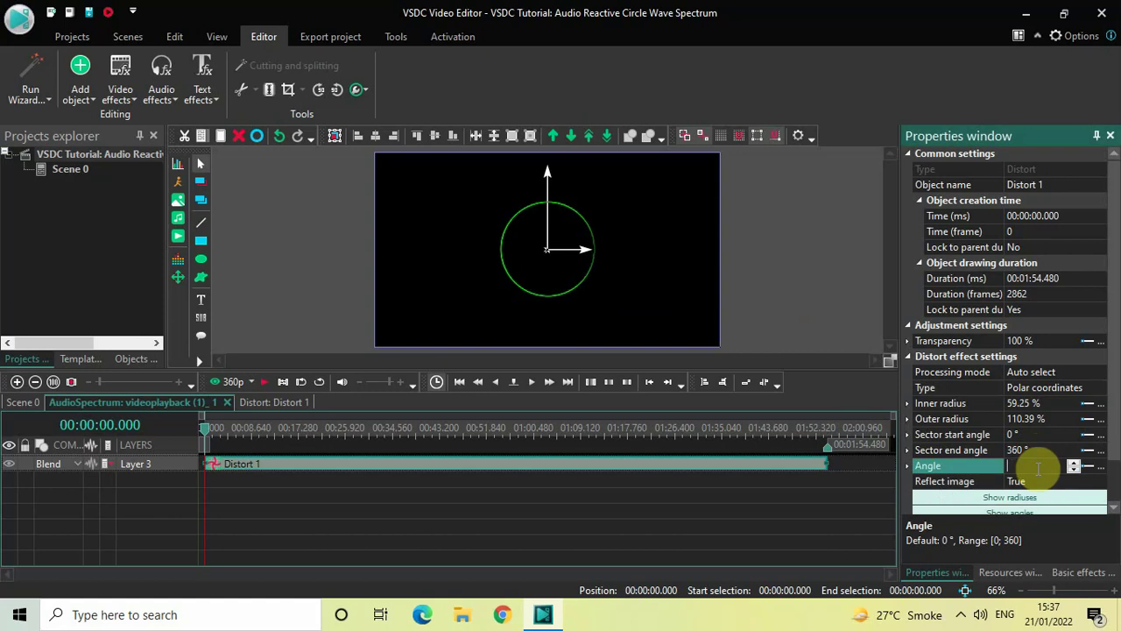
type("27")
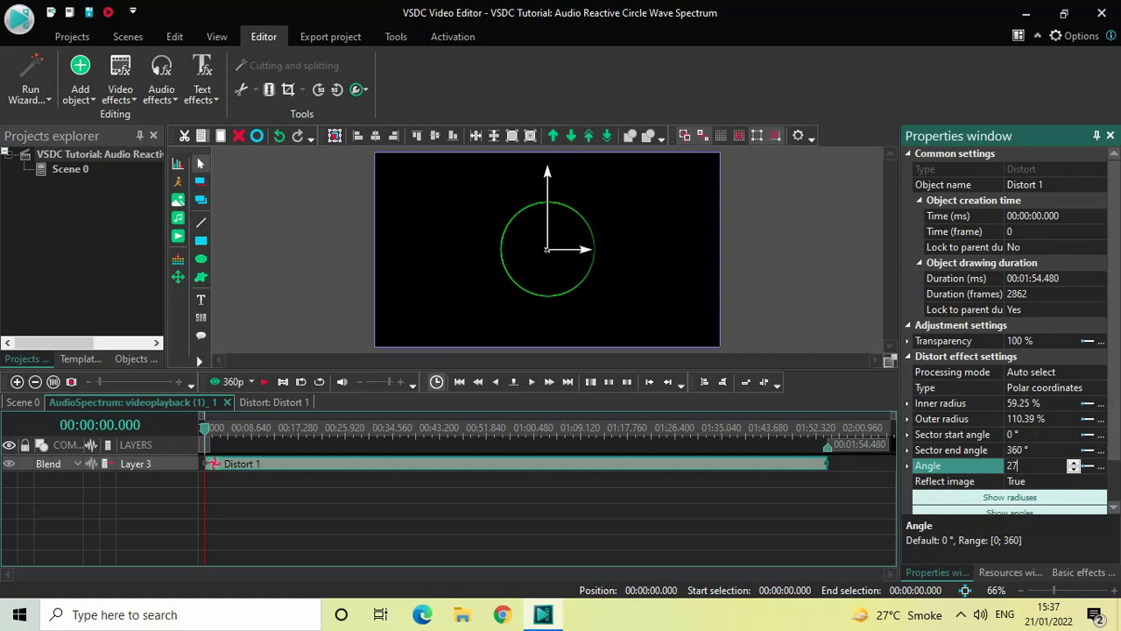
type("0")
key("Return")
left_click(287, 430)
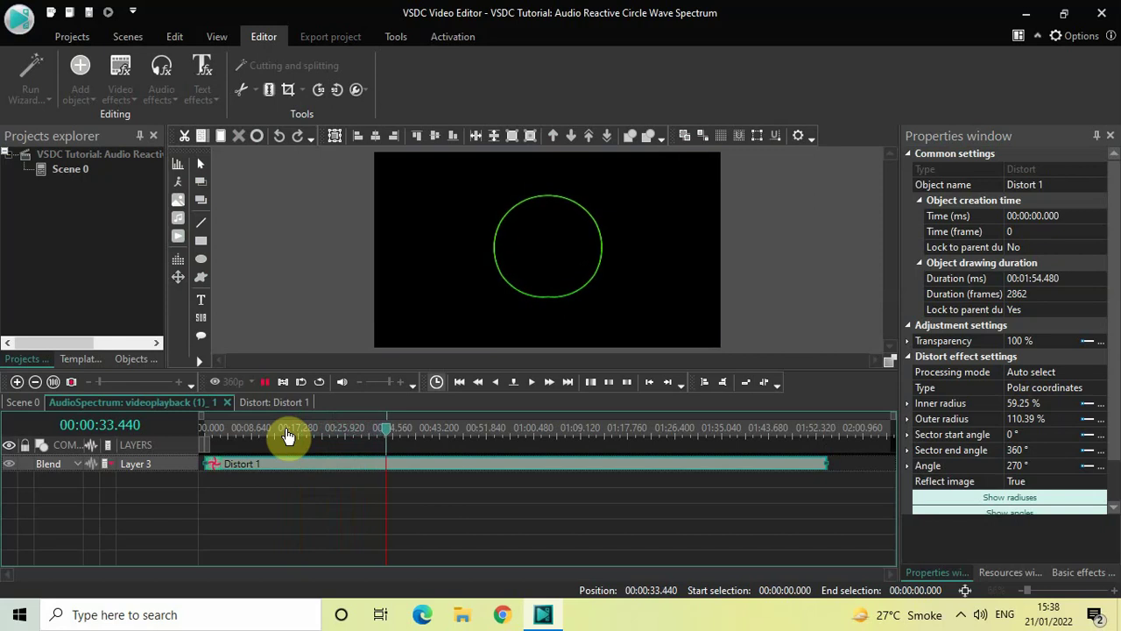
Stop the preview and return from the spectrum's timeline to the main Scene 0 timeline.
key("space")
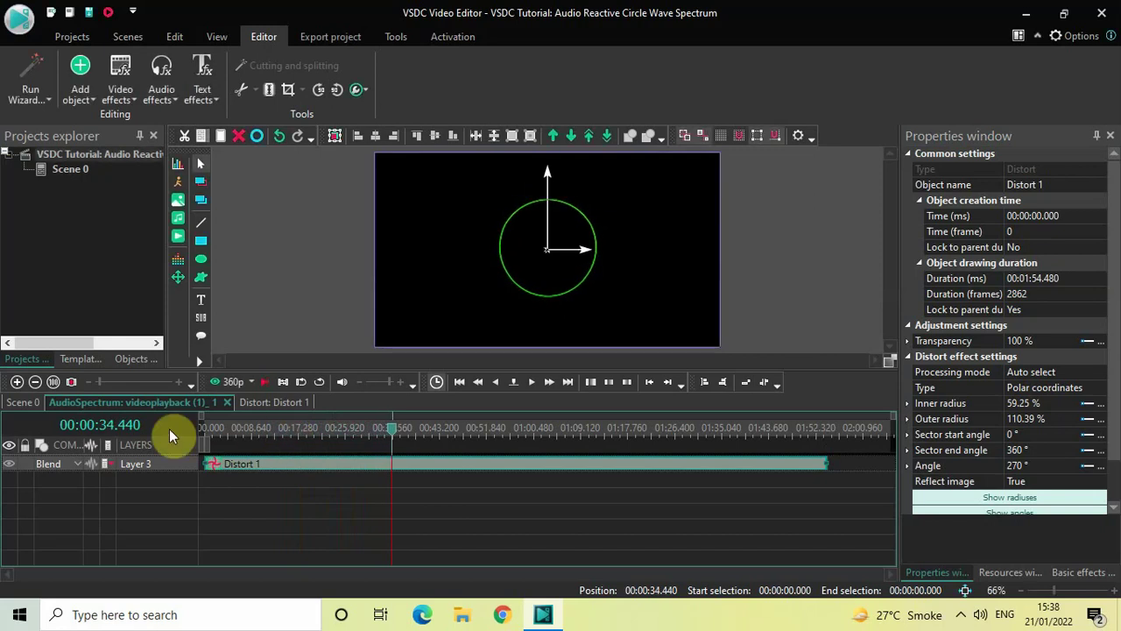
left_click(26, 420)
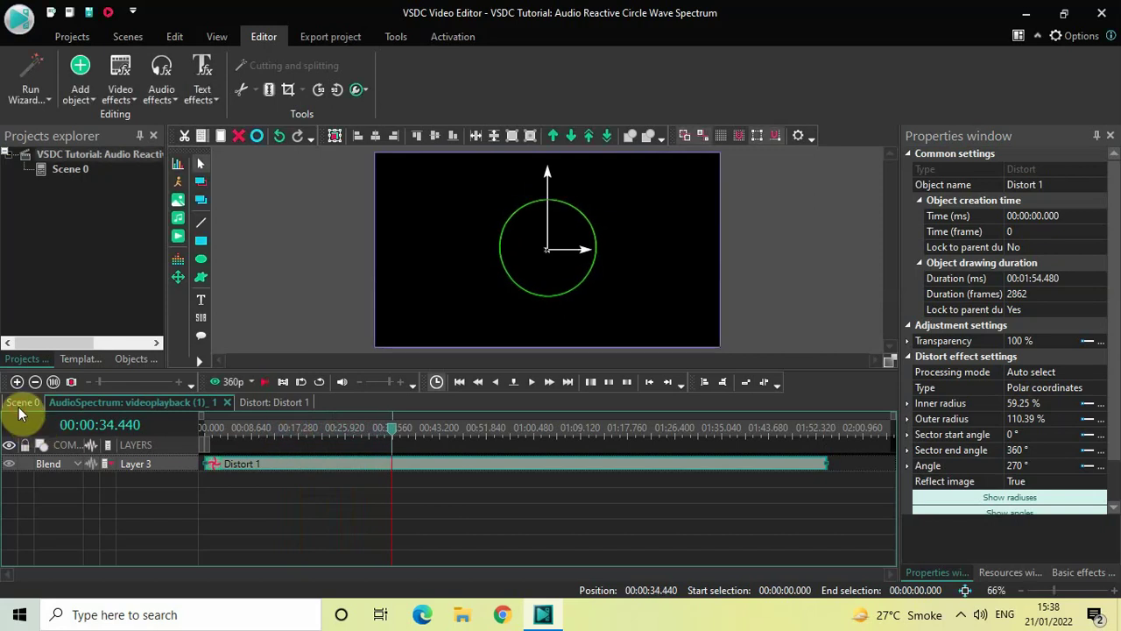
left_click(205, 429)
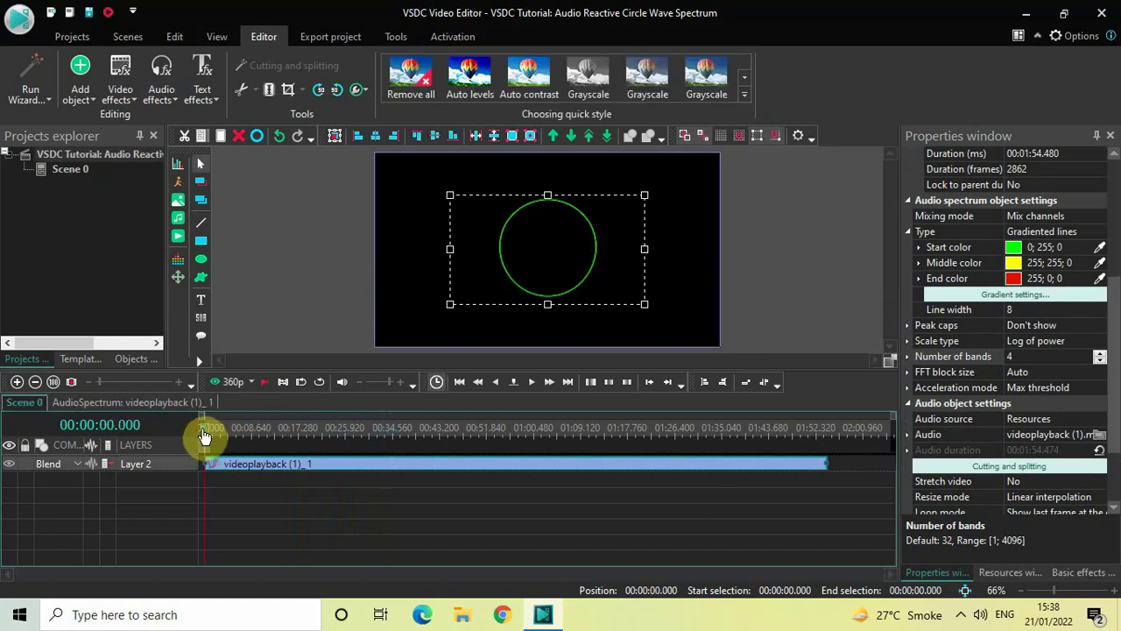
left_click(275, 519)
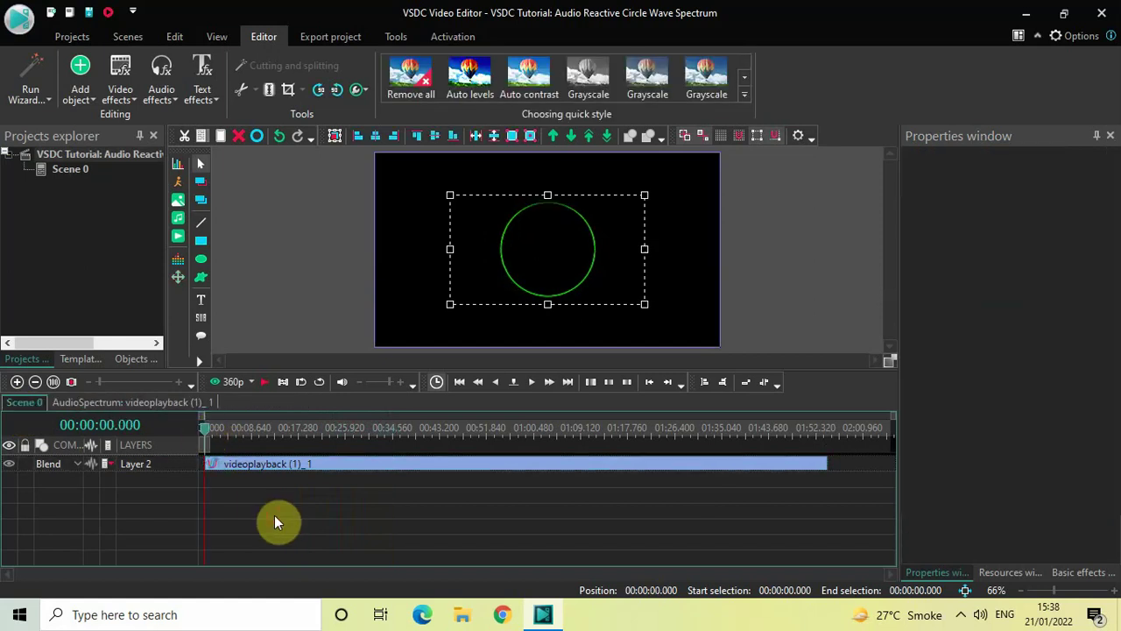
Add a Video object to the scene from the videoplayback file.
left_click(83, 86)
left_click(135, 382)
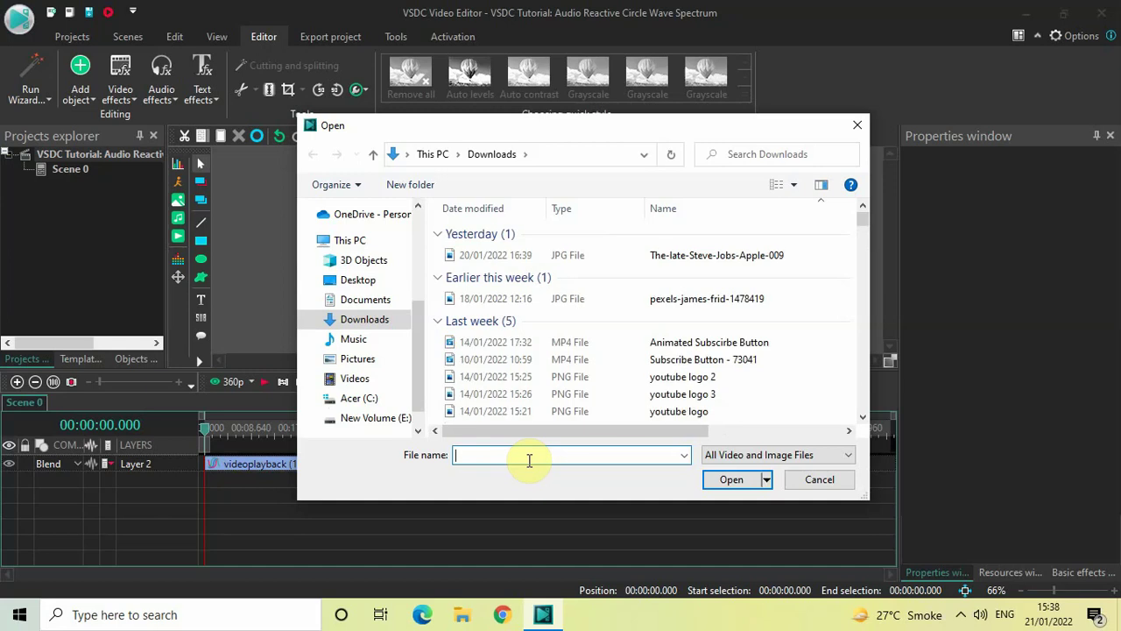
type("vid")
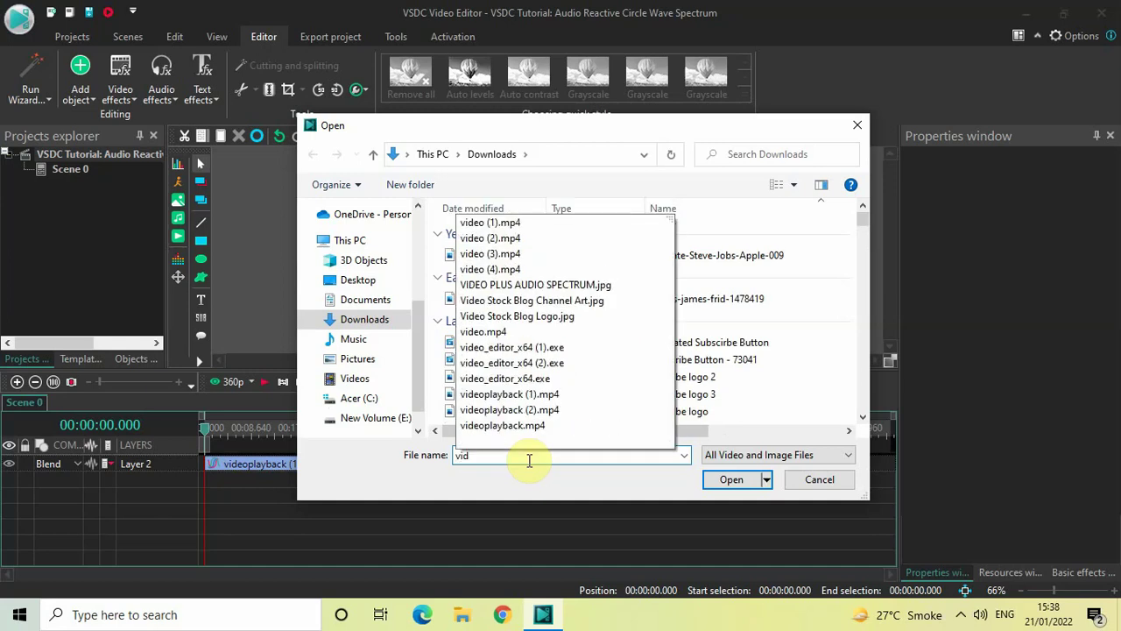
type("eo")
key("Up")
key("Up")
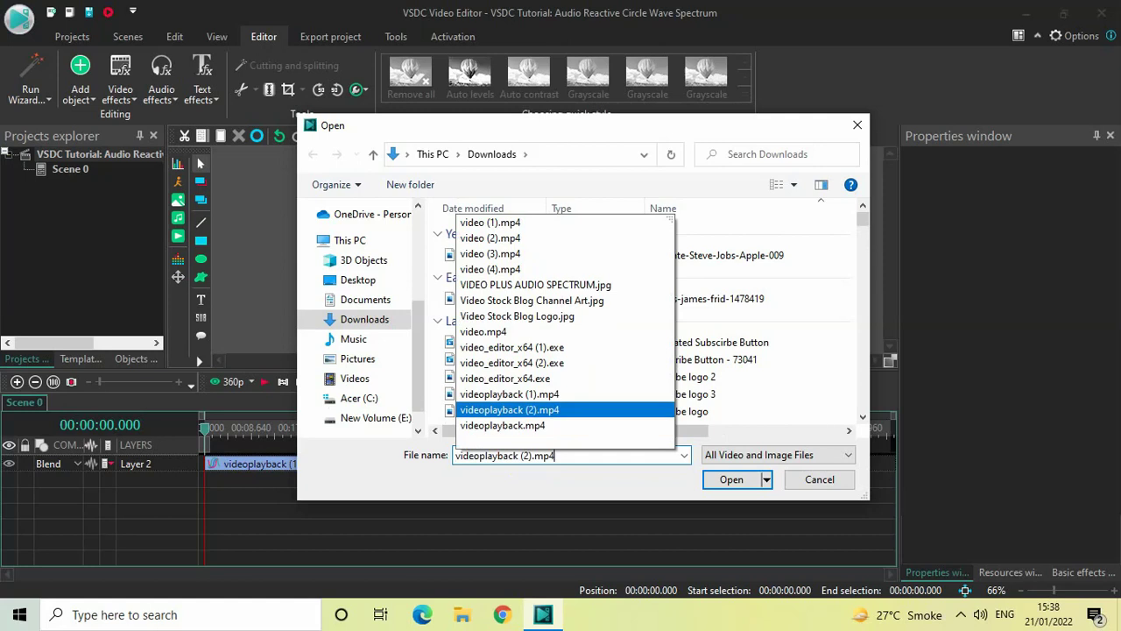
key("Up")
key("Return")
key("Return")
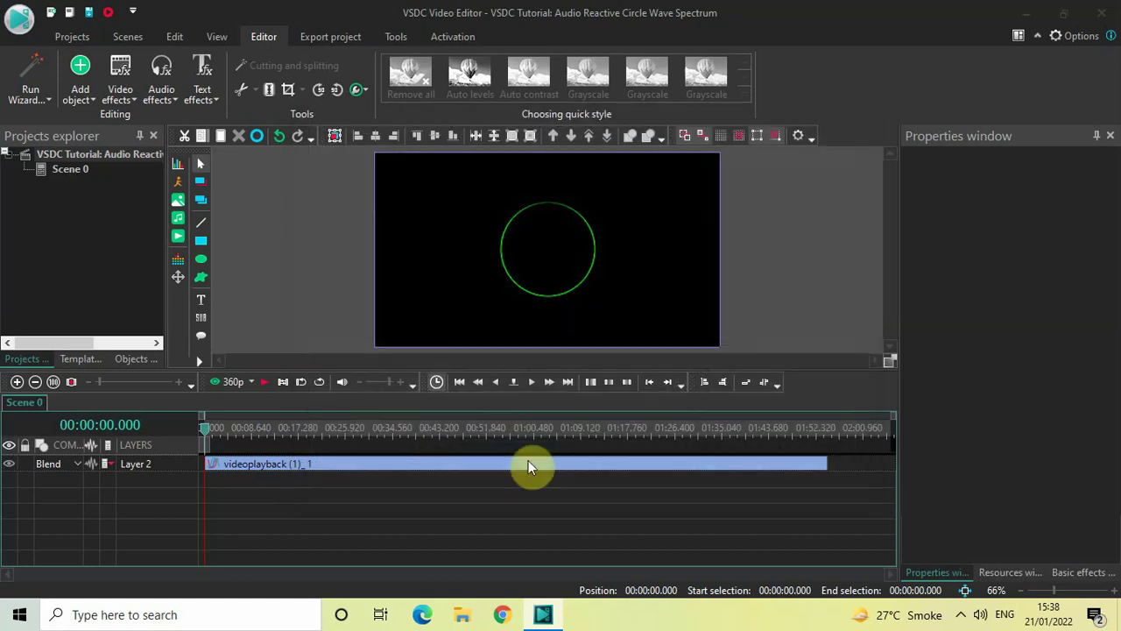
key("Return")
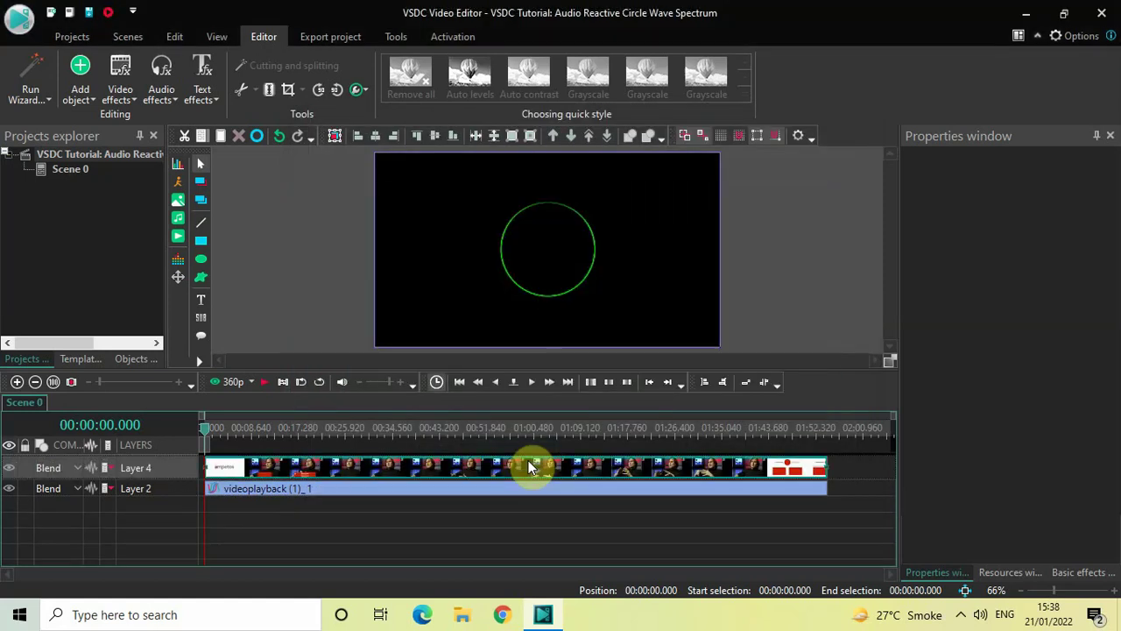
Move the new clip to a lower layer, split off its audio, and delete the videoplayback (1)_2 video part.
left_click(528, 466)
left_click_drag(475, 476, 413, 524)
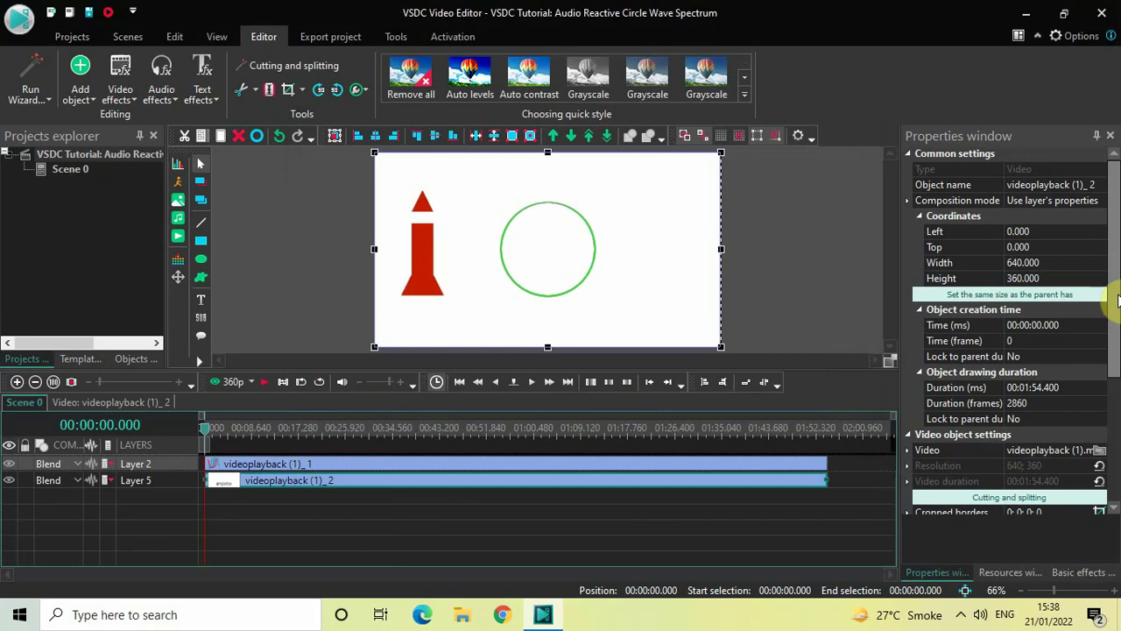
left_click_drag(1117, 317, 1112, 478)
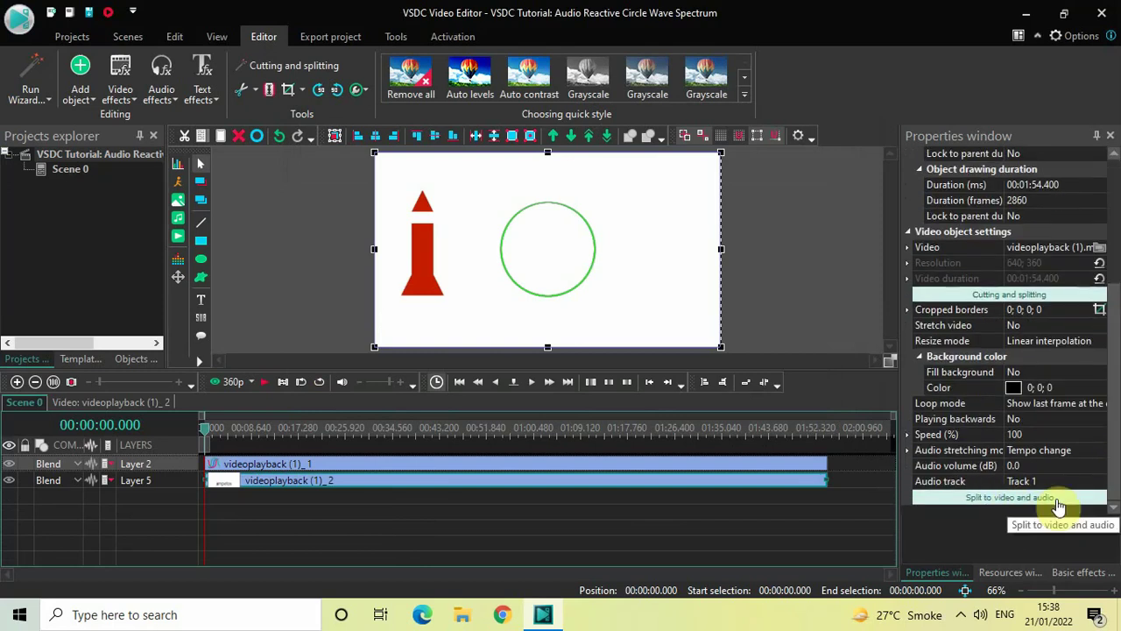
left_click(1056, 500)
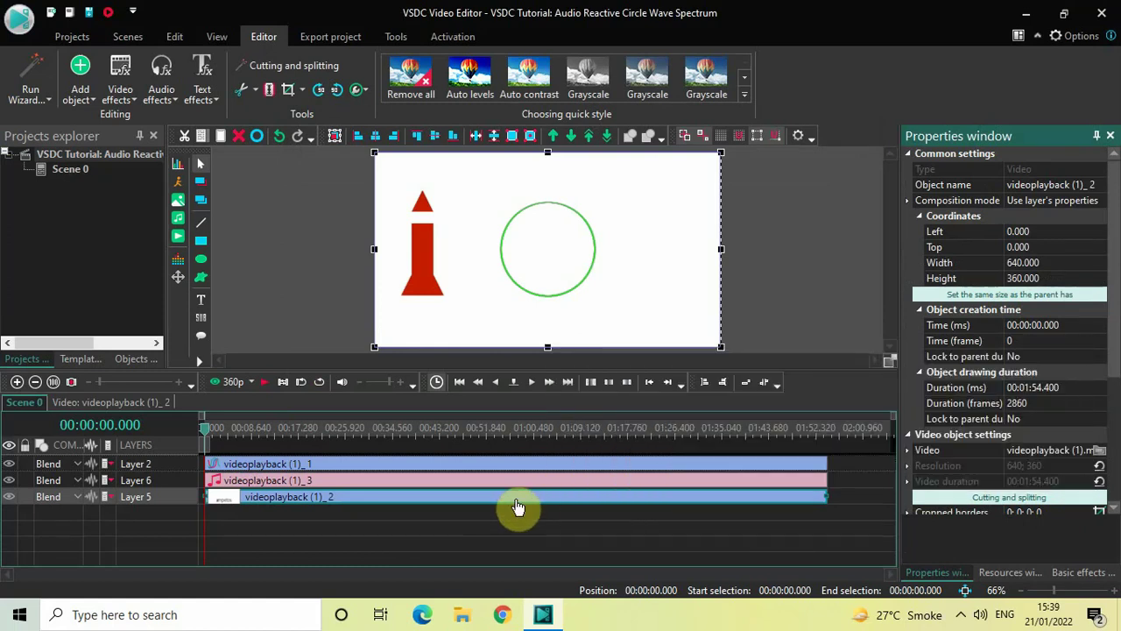
left_click(517, 499)
key("Delete")
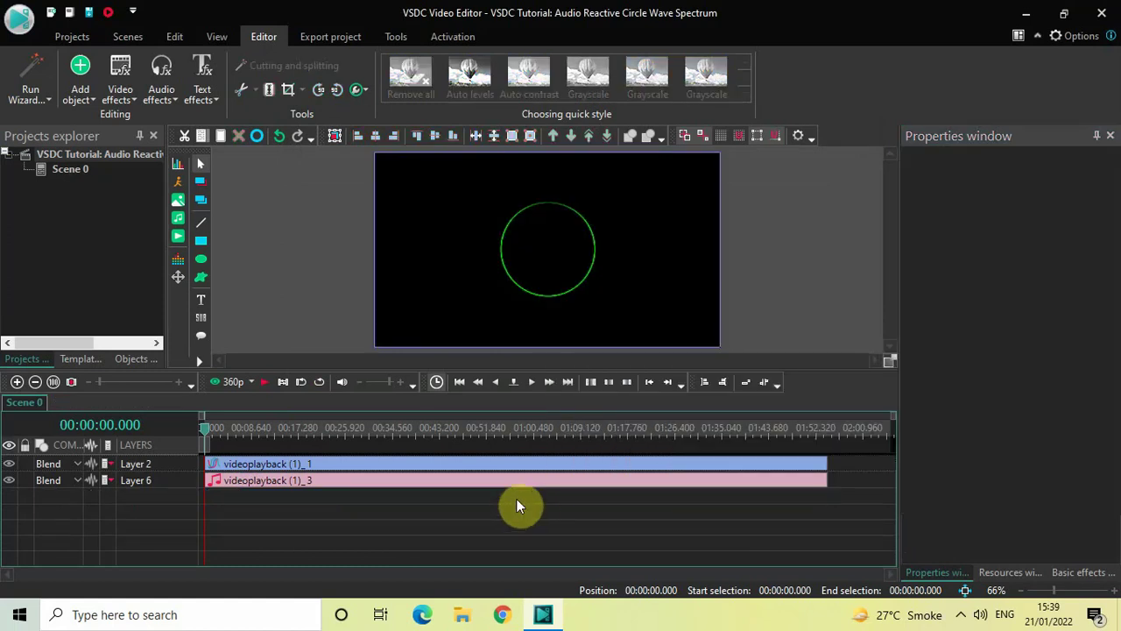
left_click(379, 491)
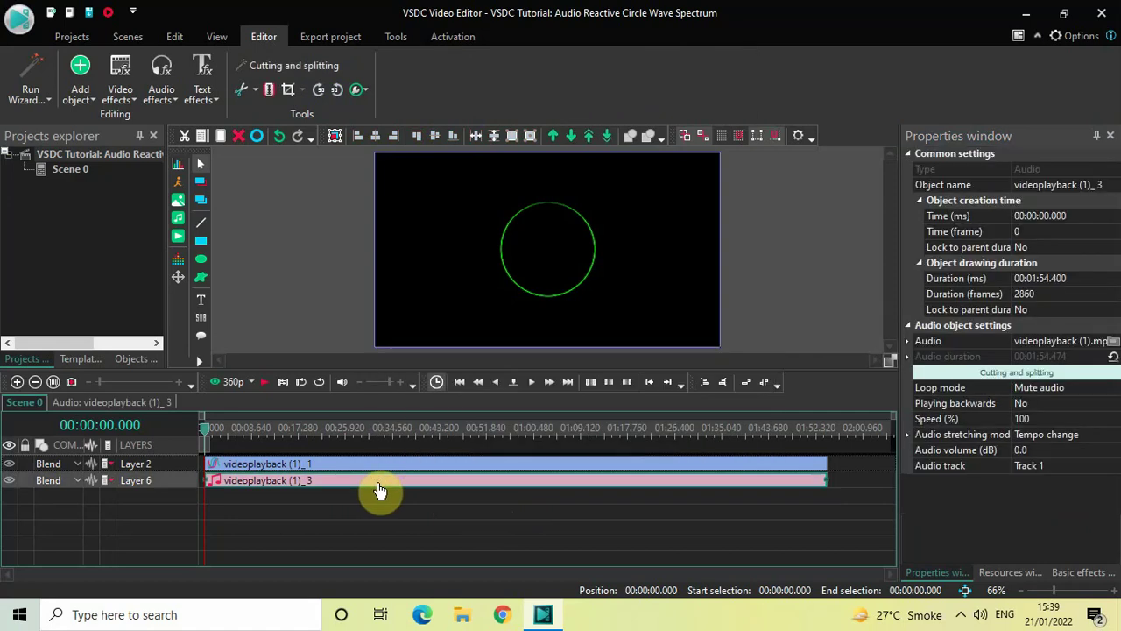
left_click(260, 436)
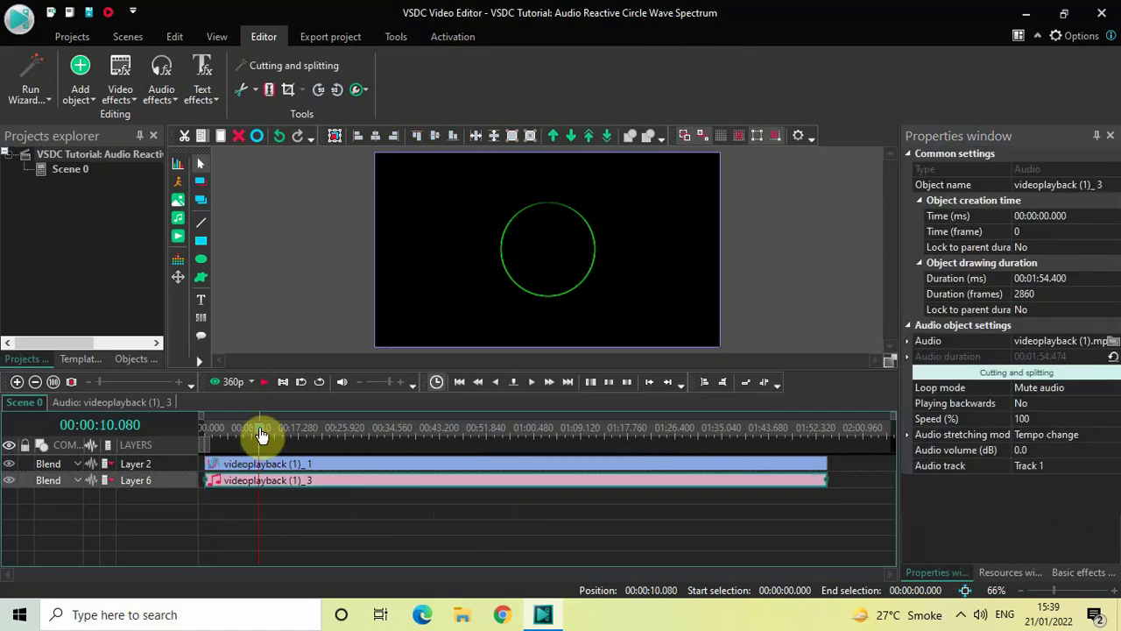
key("Home")
key("space")
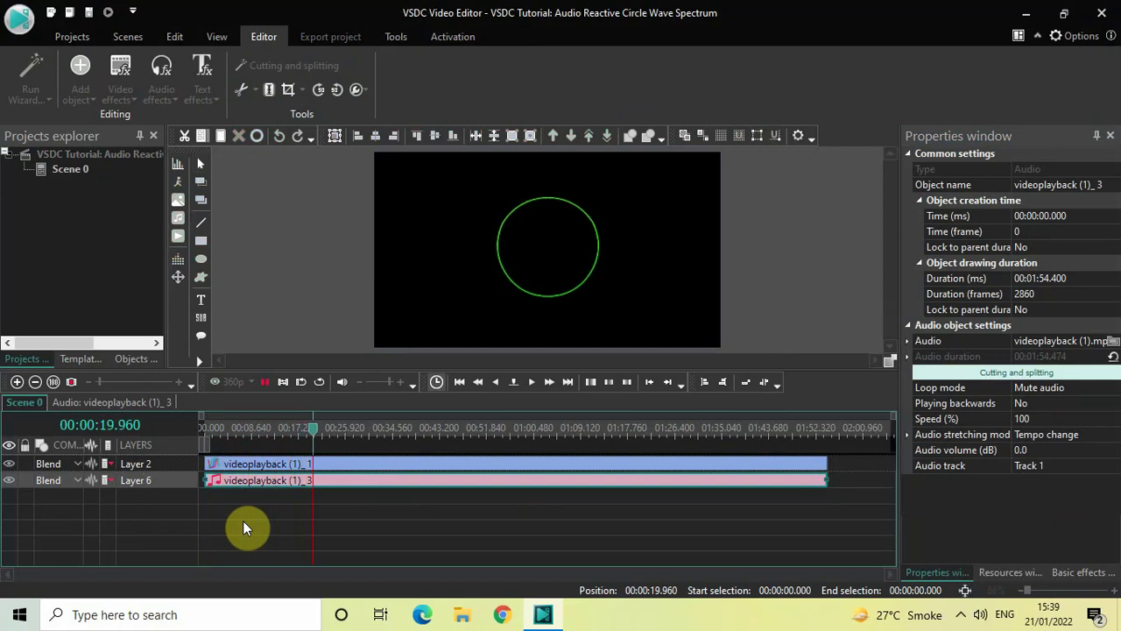
key("space")
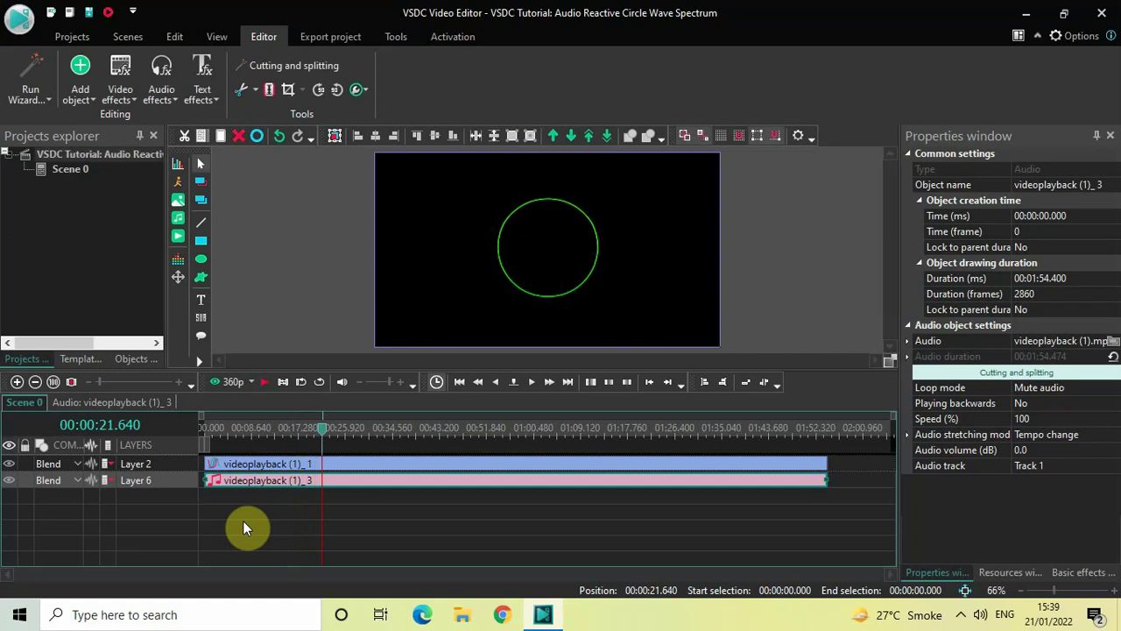
left_click(202, 429)
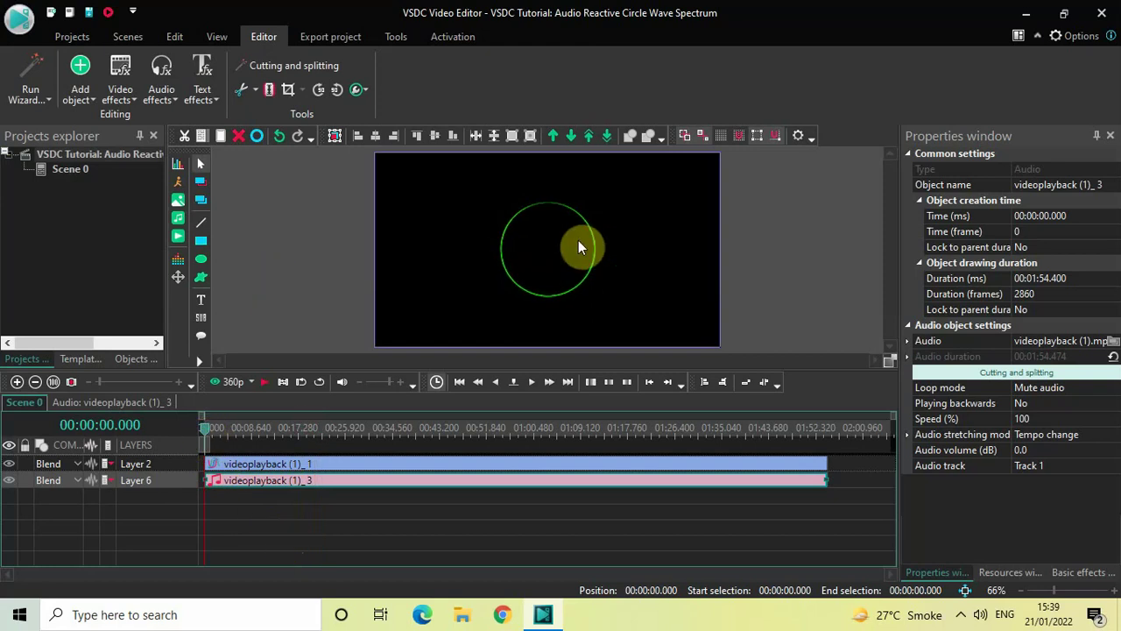
Add an Ellipse object and draw a white circle inside the green ring.
left_click(81, 86)
left_click(121, 206)
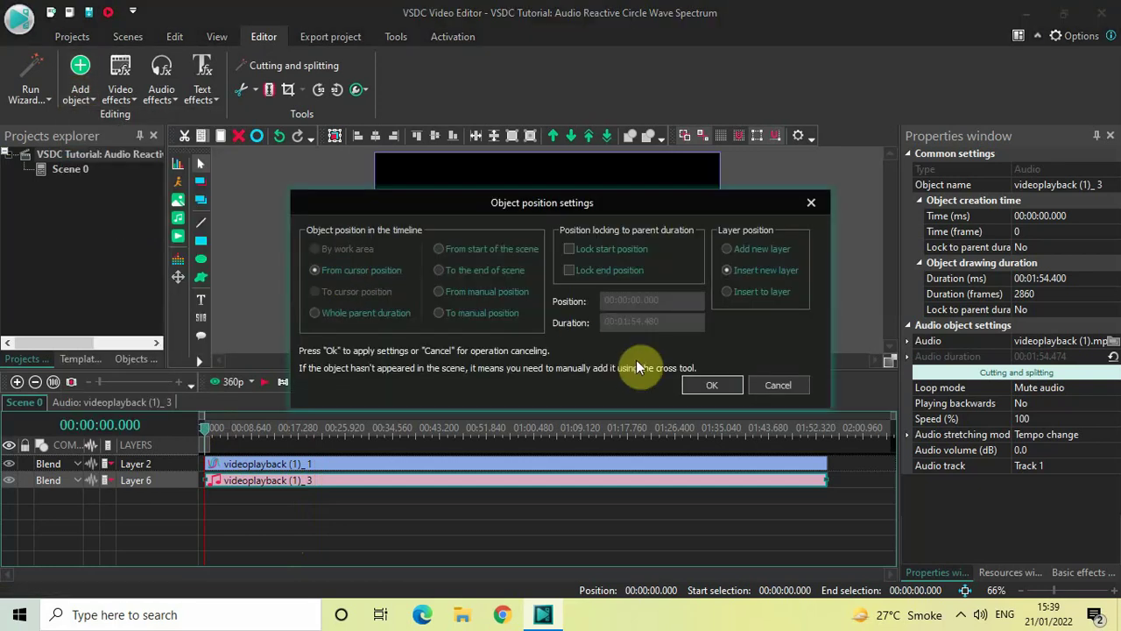
left_click(708, 387)
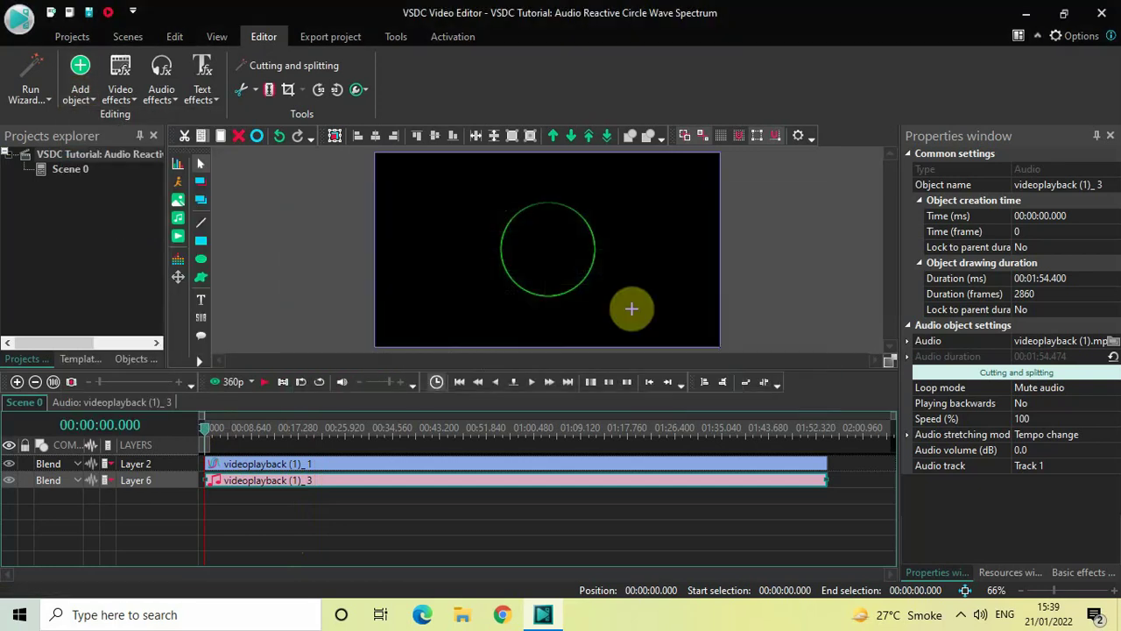
left_click(517, 223)
left_click_drag(541, 255, 589, 289)
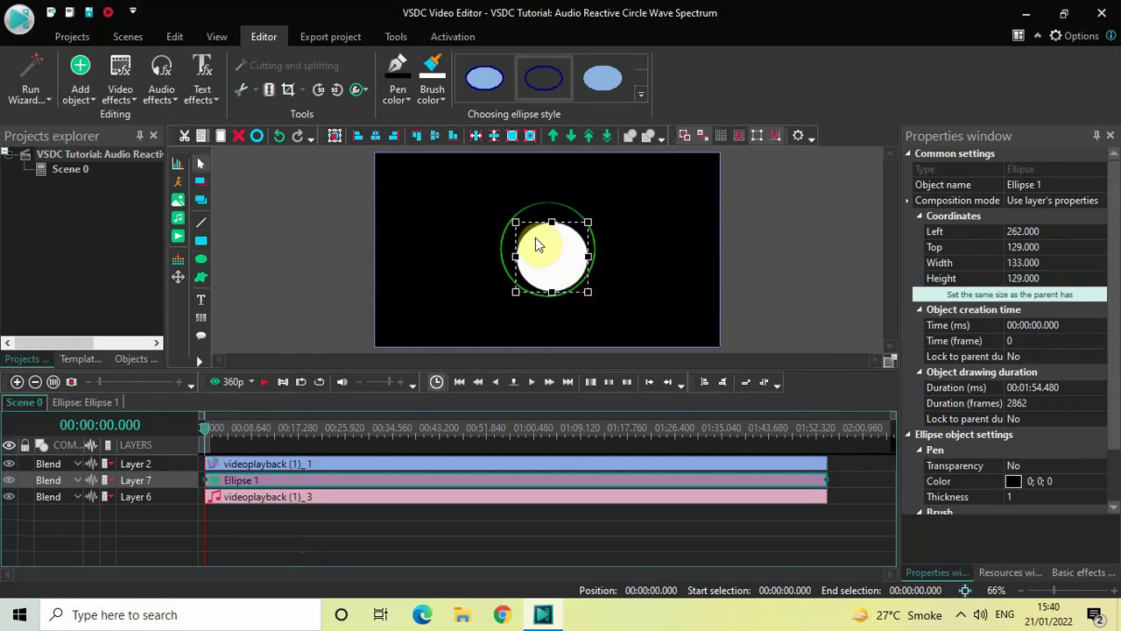
Adjust the circle's handles to about 164x163 so it fills the ring's centre.
left_click_drag(515, 222, 503, 205)
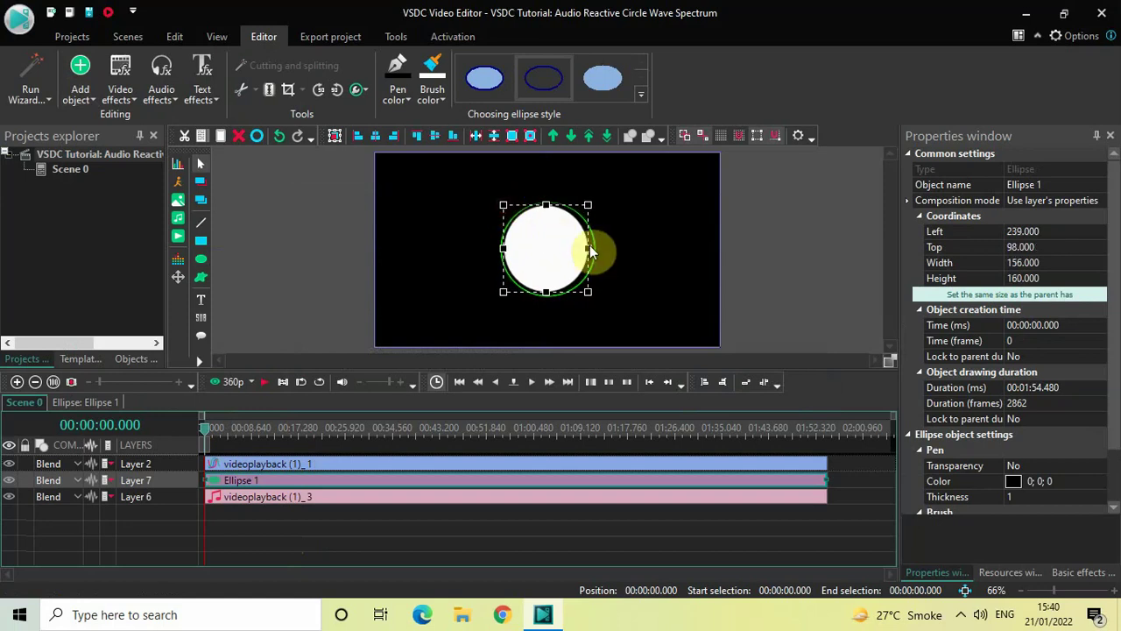
left_click_drag(588, 249, 592, 250)
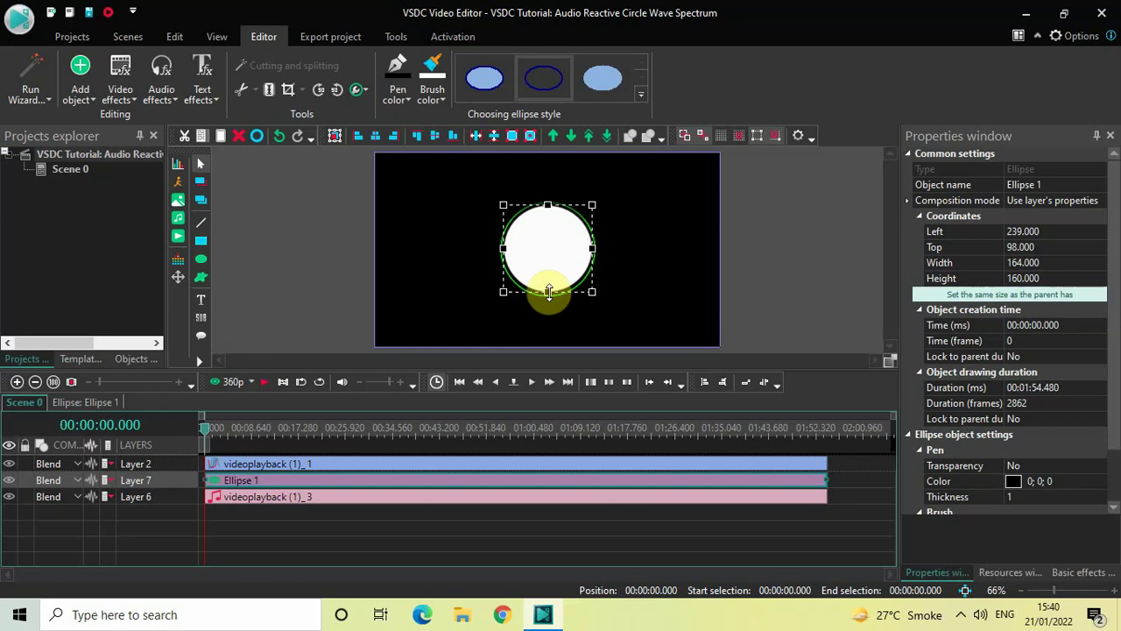
left_click_drag(548, 292, 549, 294)
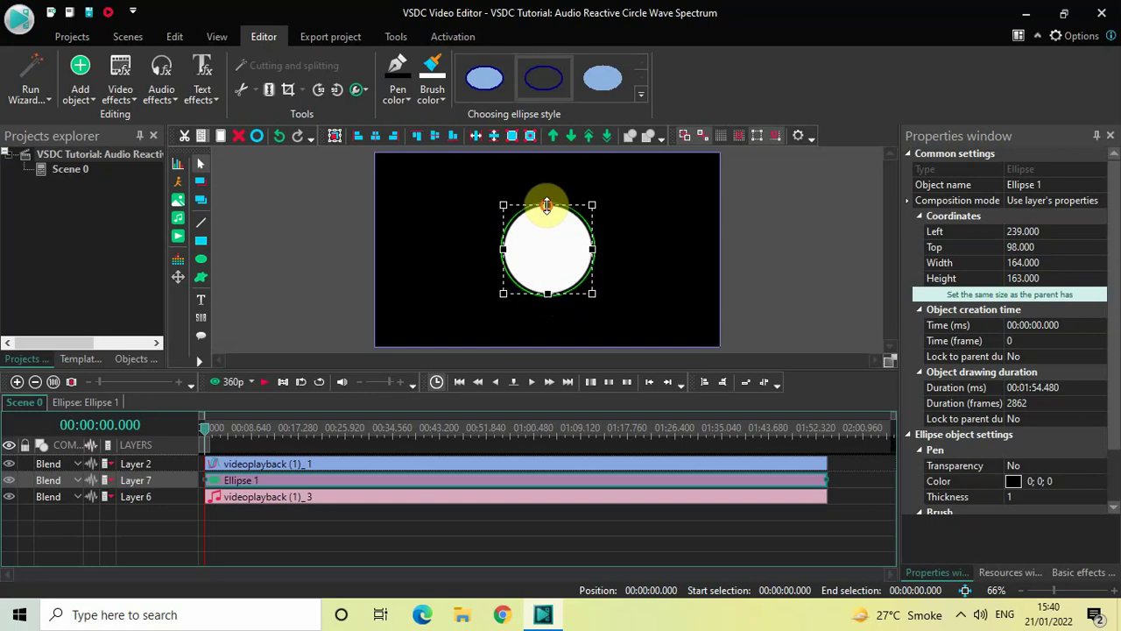
left_click(826, 235)
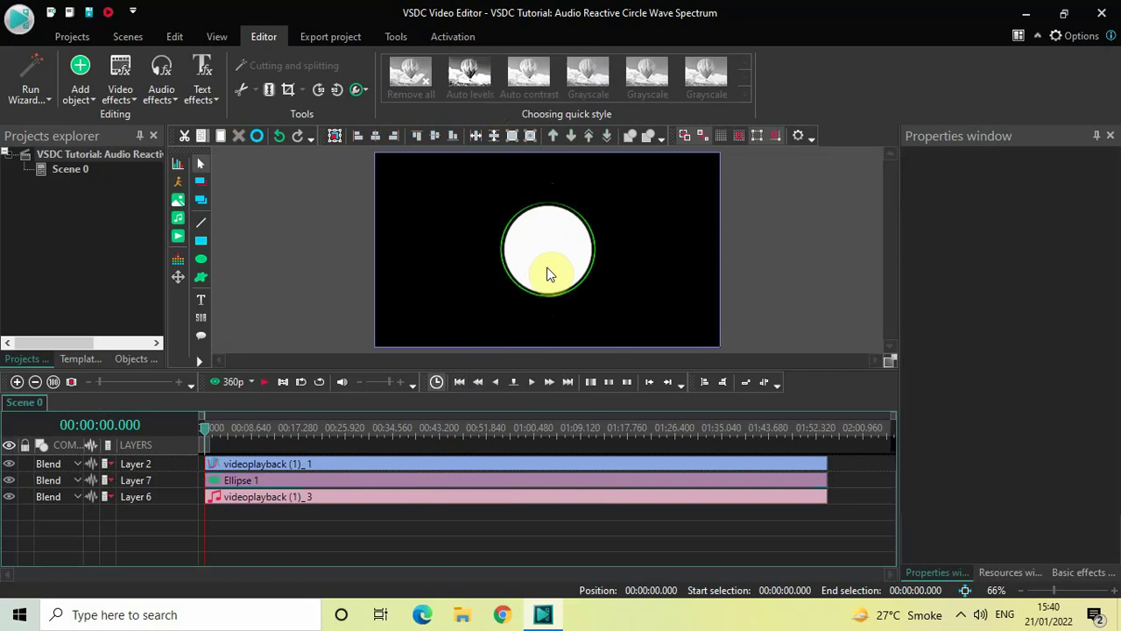
Open Ellipse 1's own timeline and begin adding an Image object to it.
double_click(349, 484)
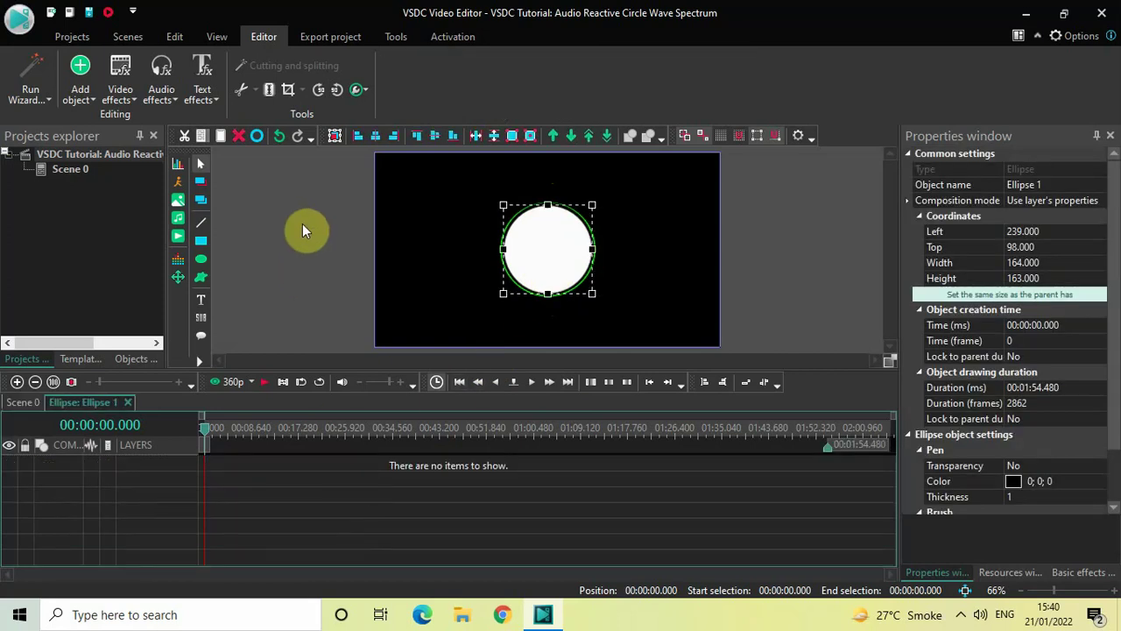
left_click(79, 90)
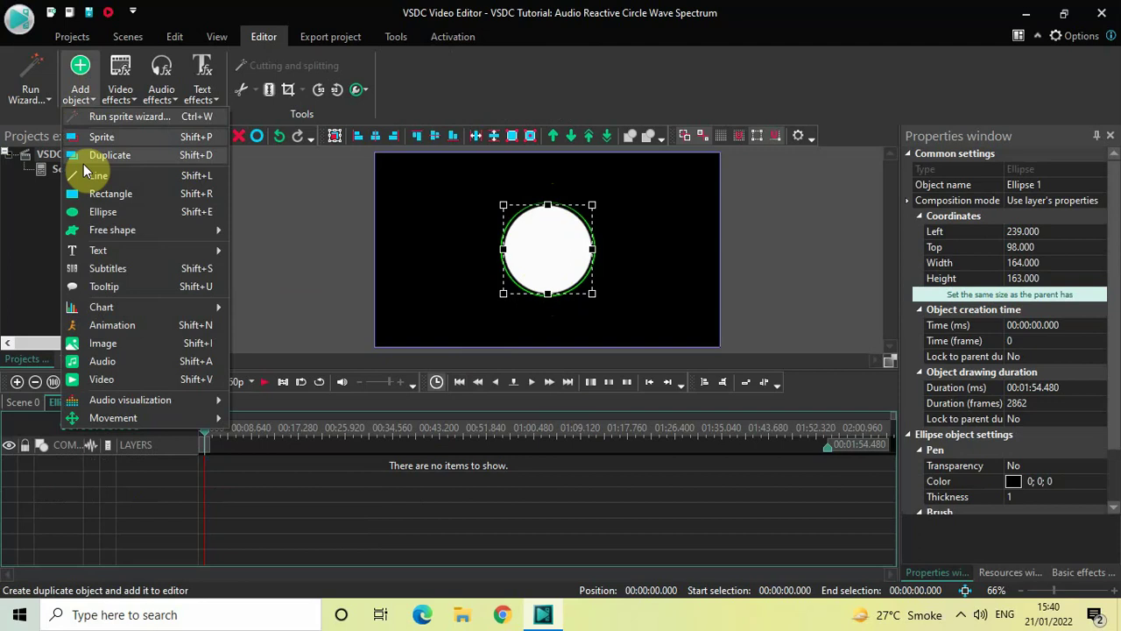
left_click(113, 345)
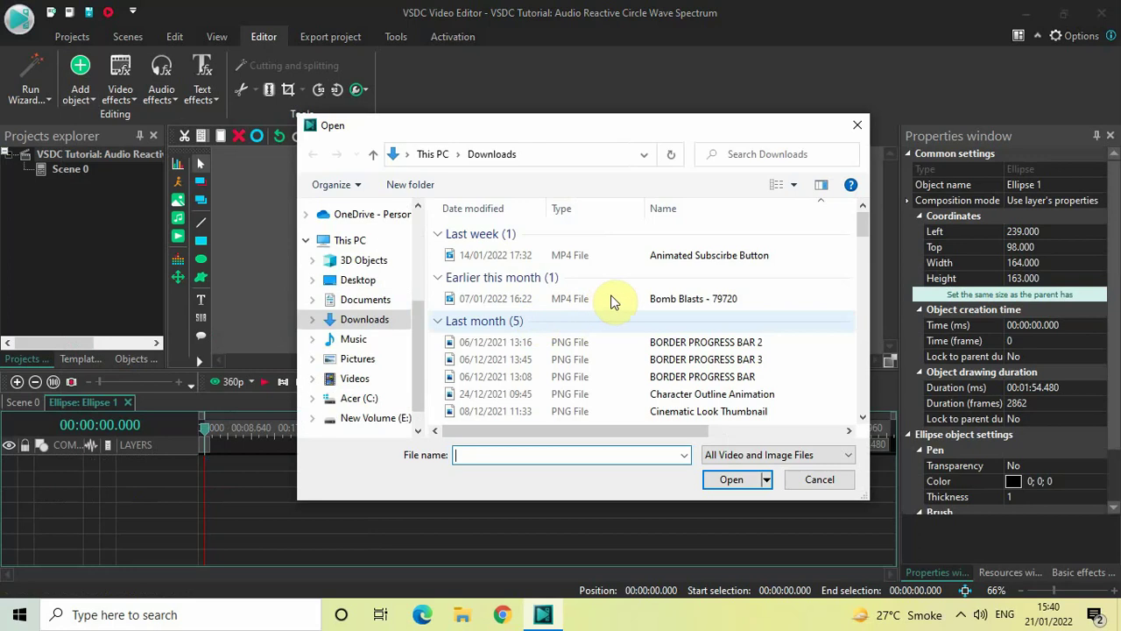
Open the photo The-late-Steve-Jobs-Apple-009 from the Downloads folder.
left_click(762, 255)
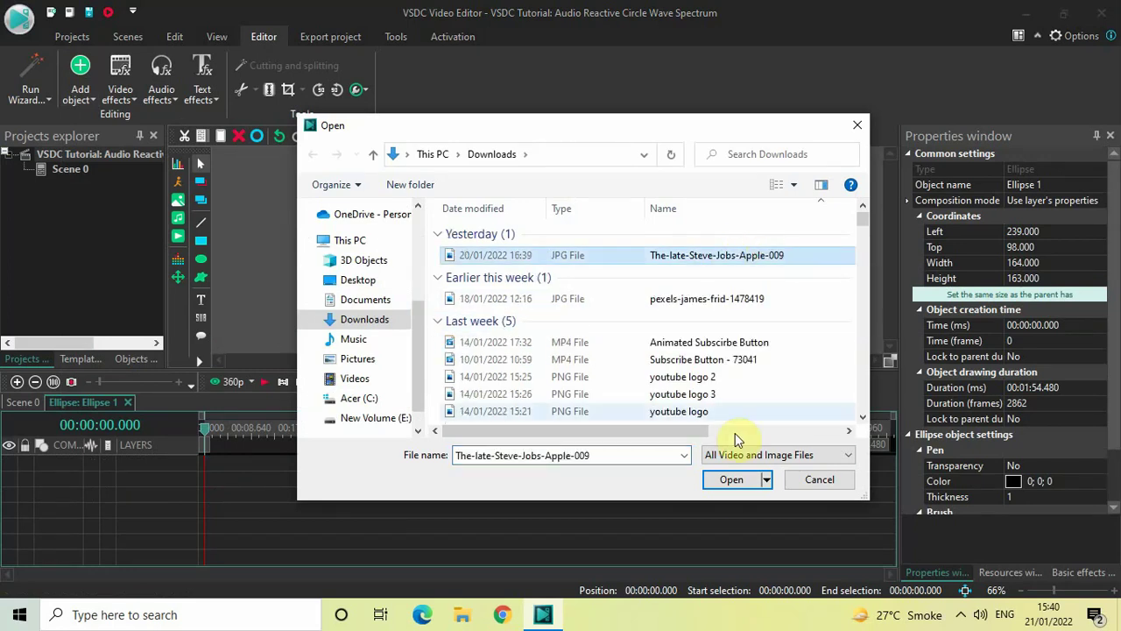
left_click(716, 483)
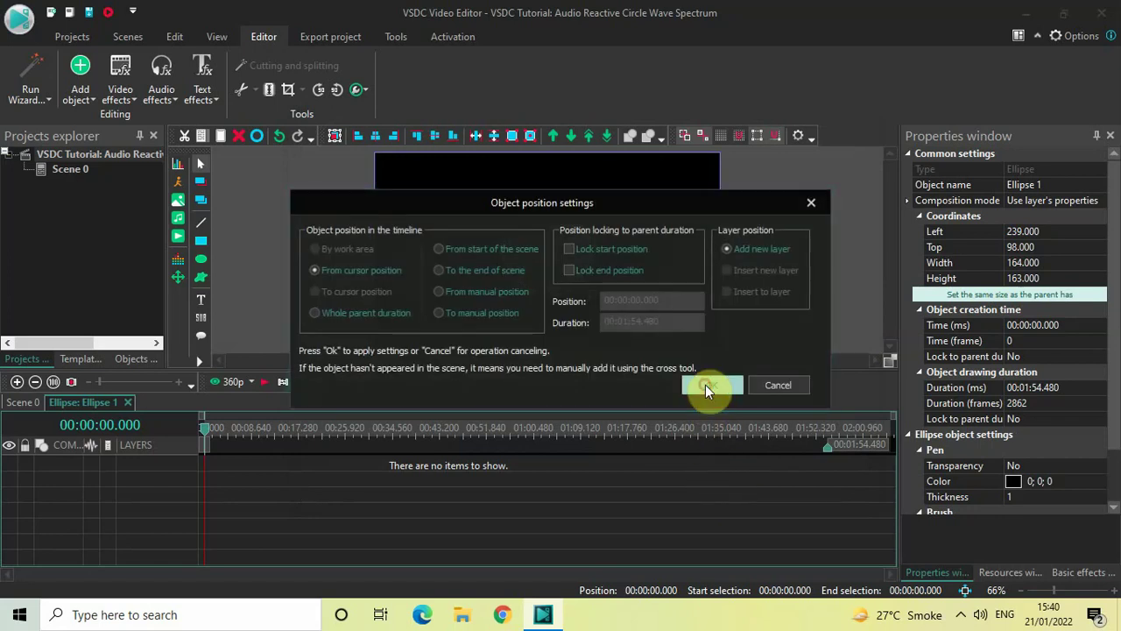
Accept the default position and enlarge the Steve Jobs photo by dragging its corners.
left_click(705, 385)
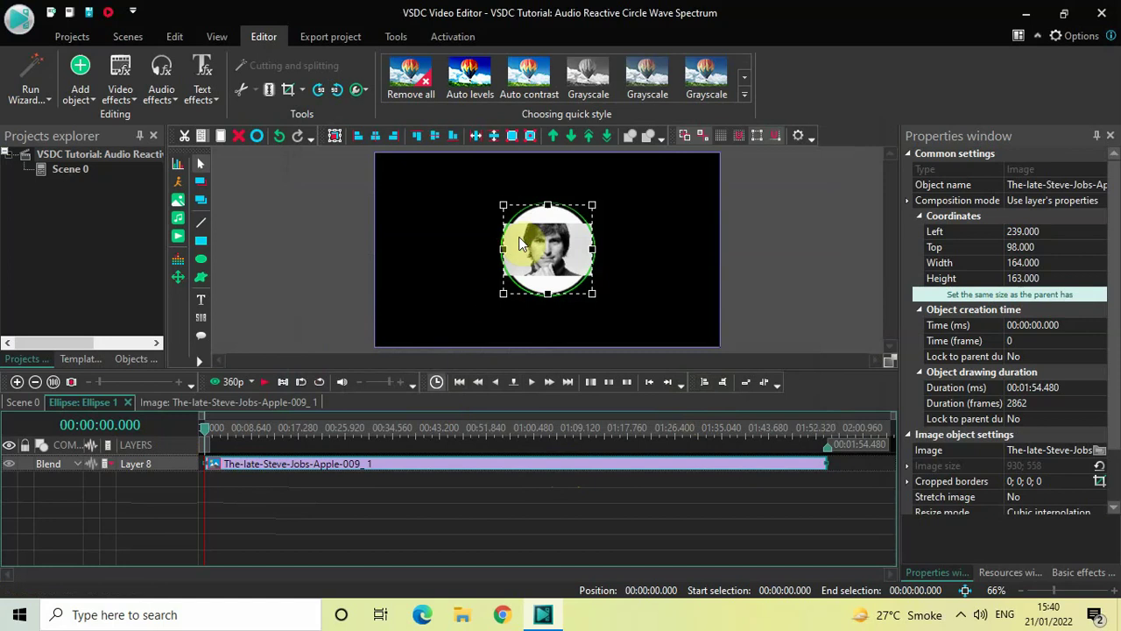
left_click_drag(504, 205, 477, 169)
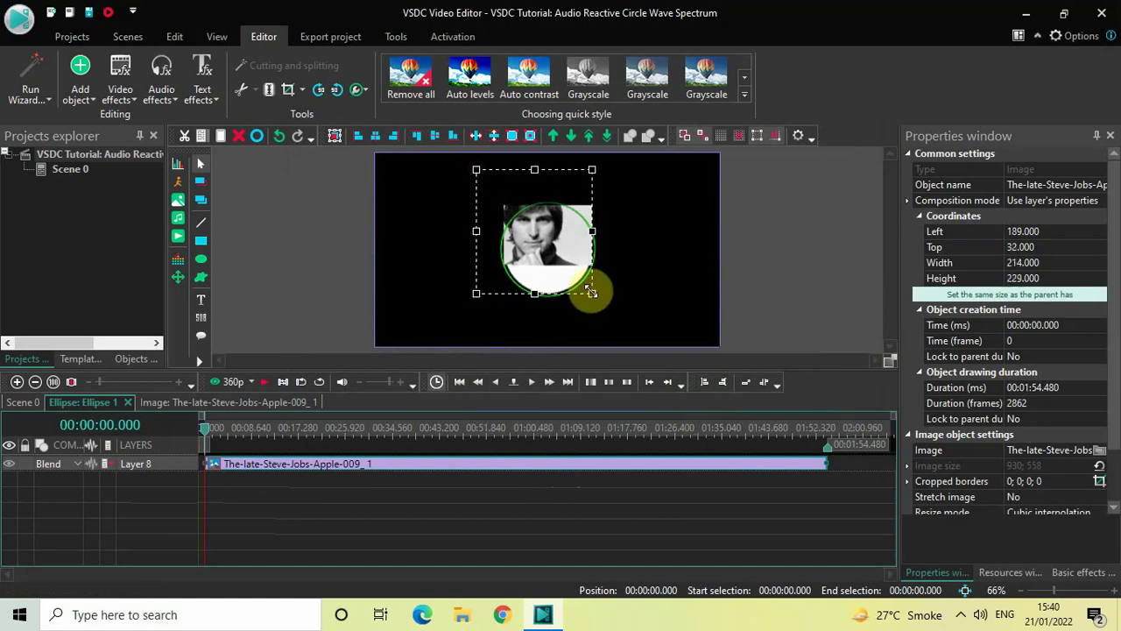
left_click_drag(593, 292, 643, 359)
left_click_drag(476, 167, 456, 153)
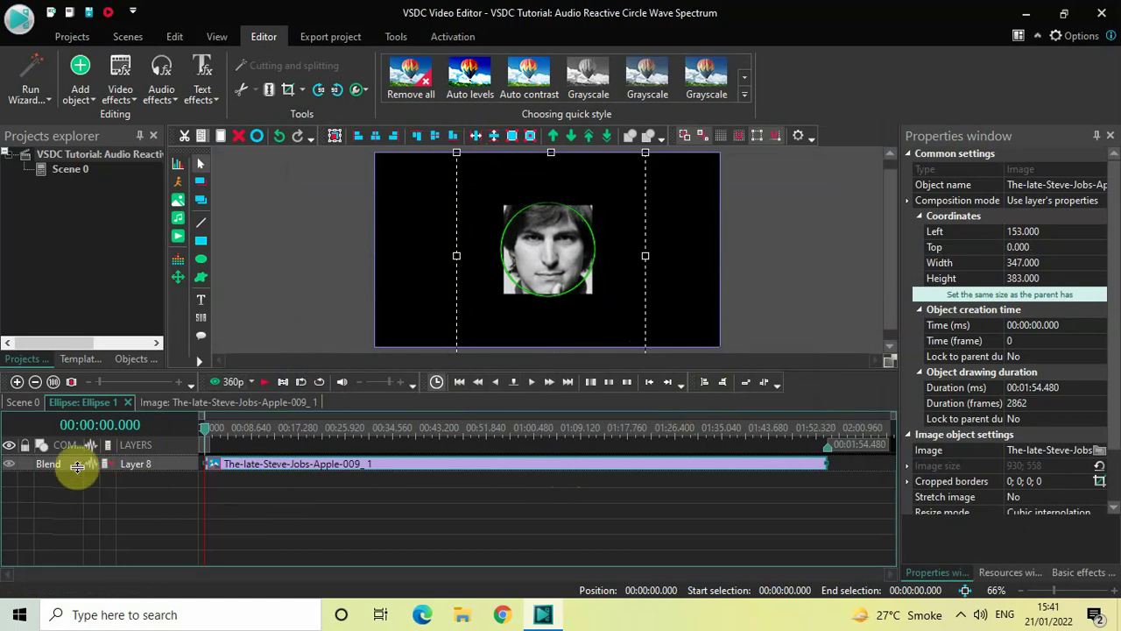
Set the photo layer's blend mode to Source in, clipping it to the circle.
left_click(56, 466)
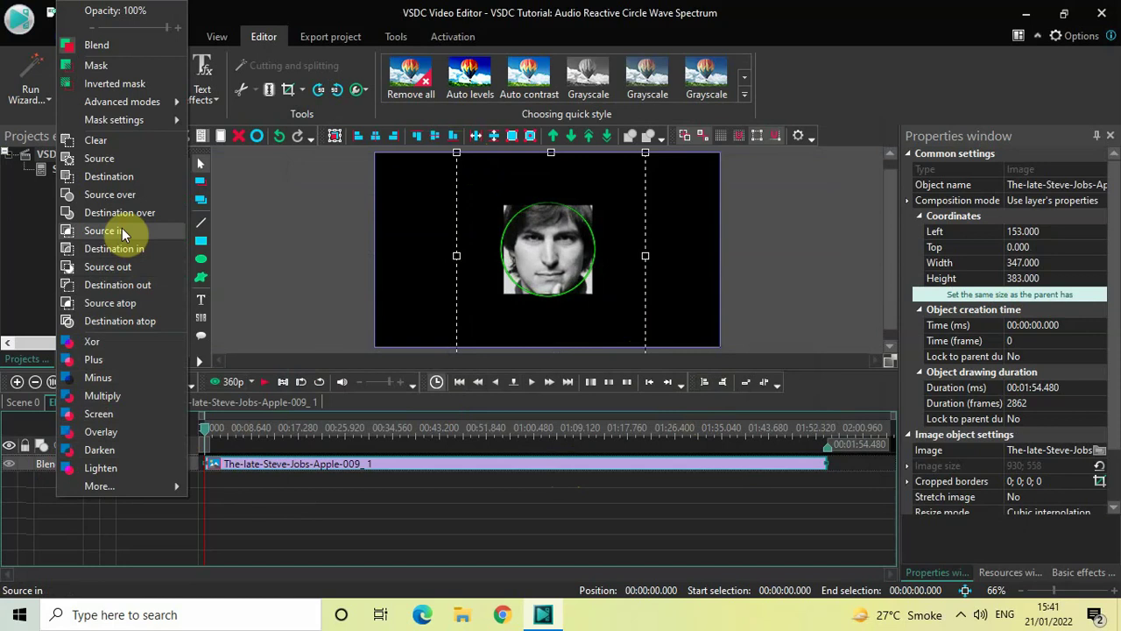
left_click(104, 230)
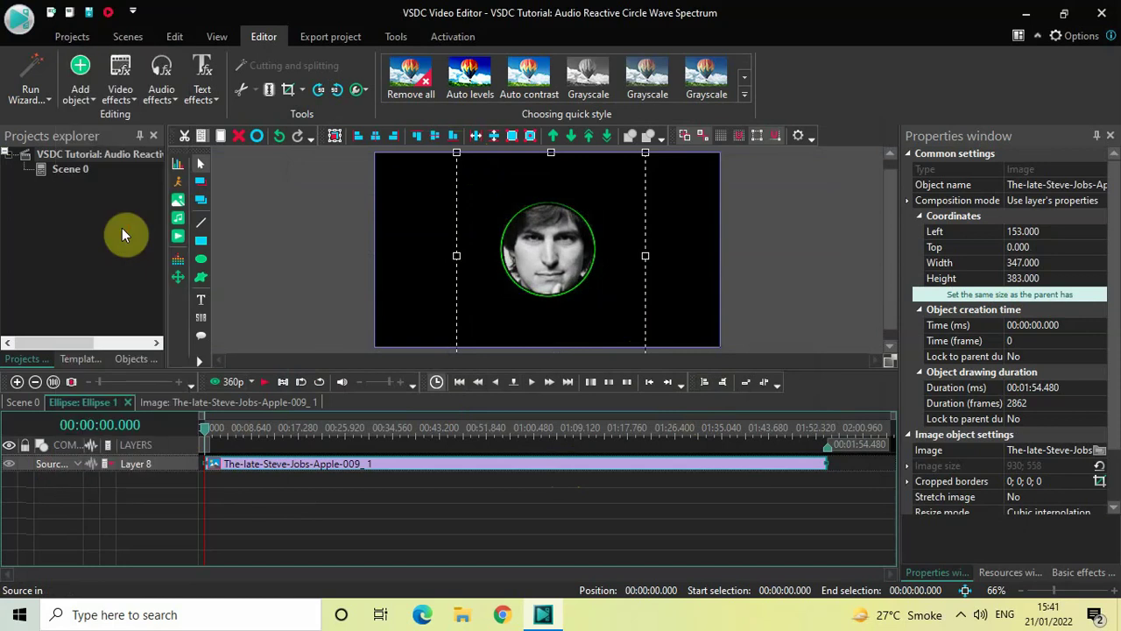
left_click(317, 238)
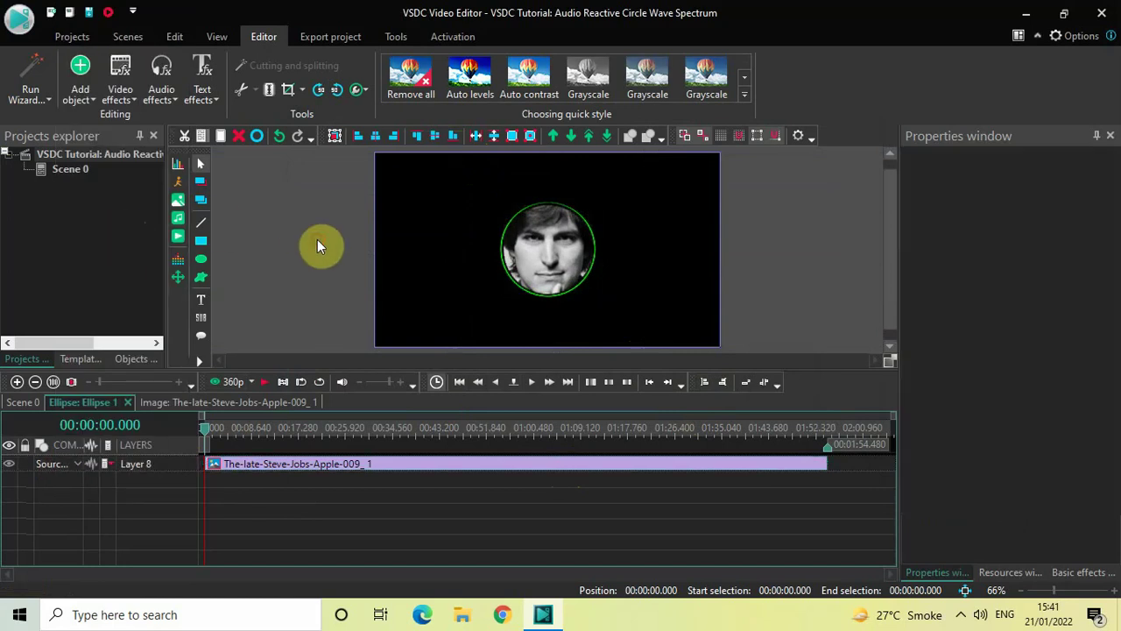
left_click(25, 403)
left_click(270, 428)
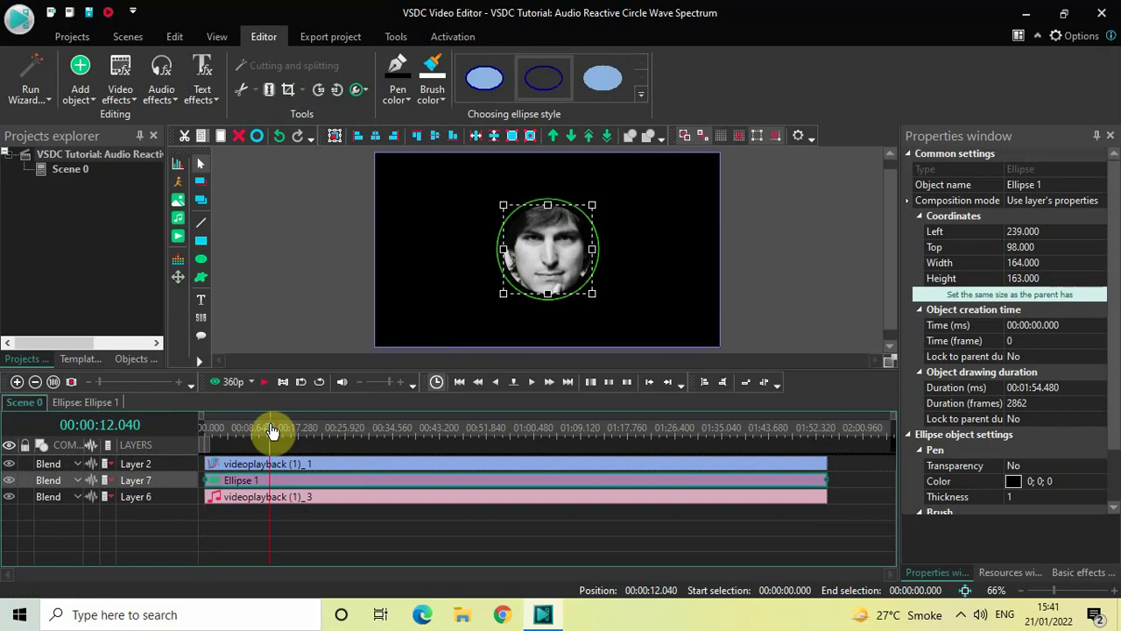
left_click(277, 235)
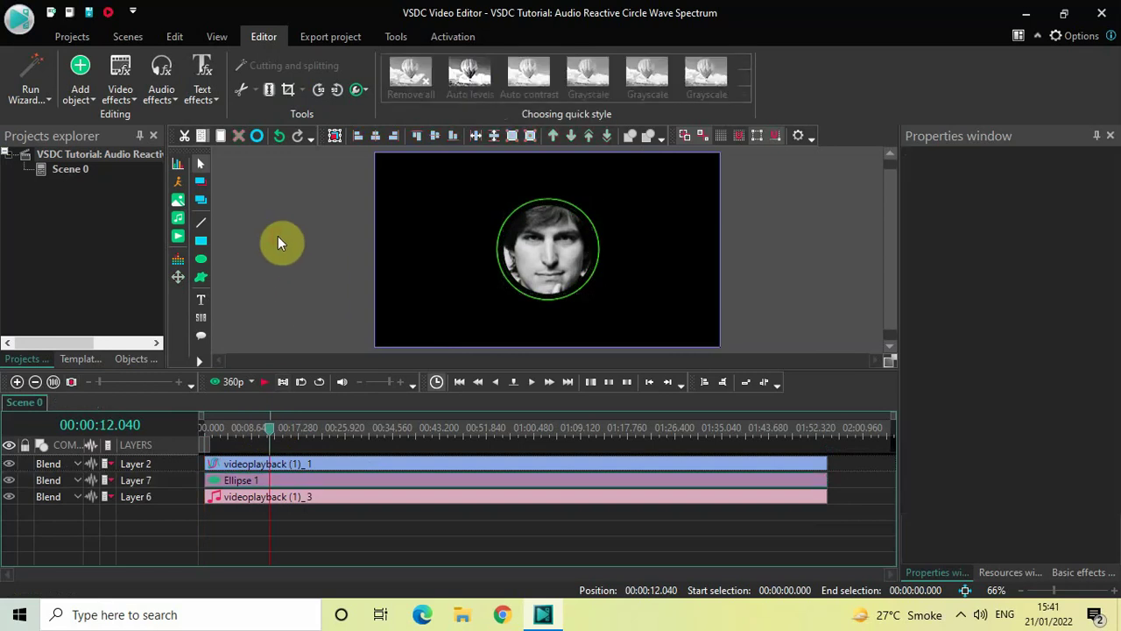
key("space")
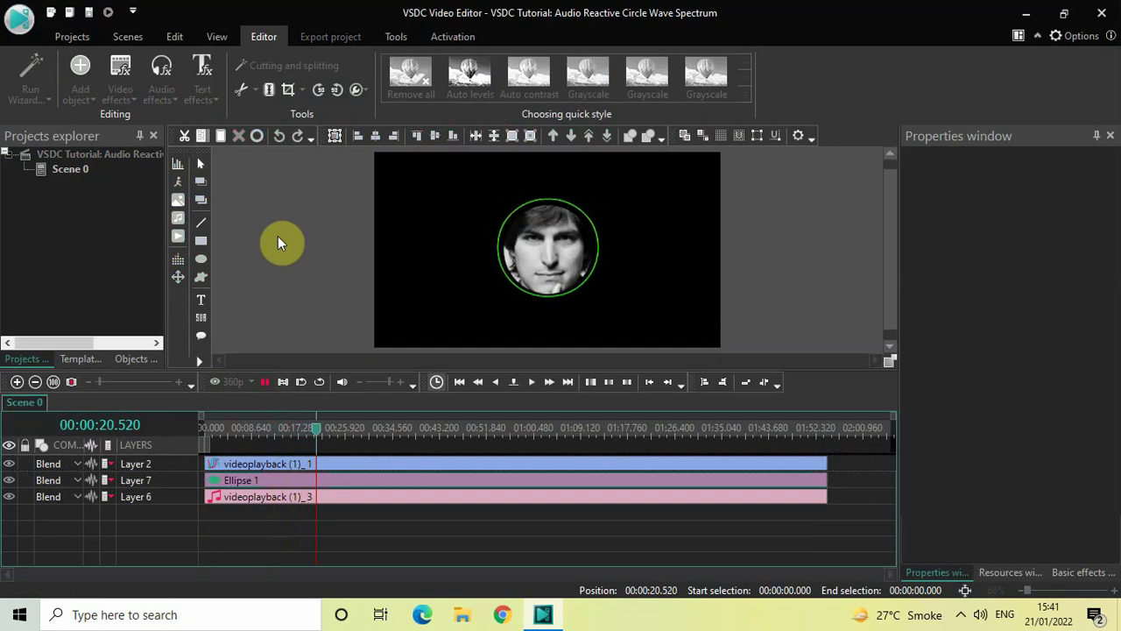
key("space")
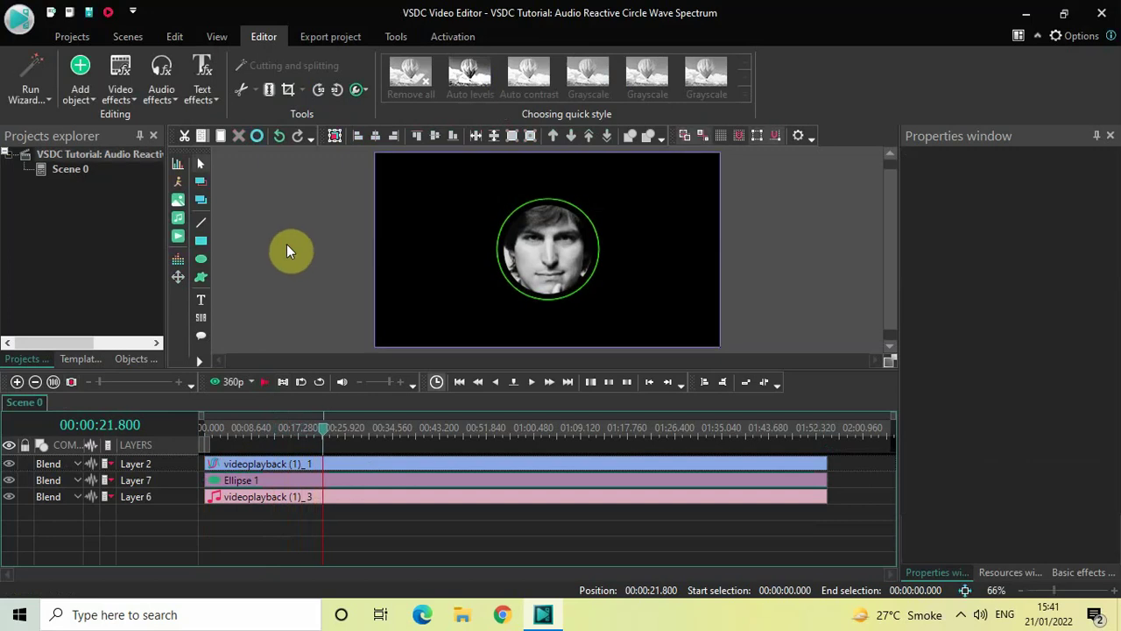
left_click(199, 428)
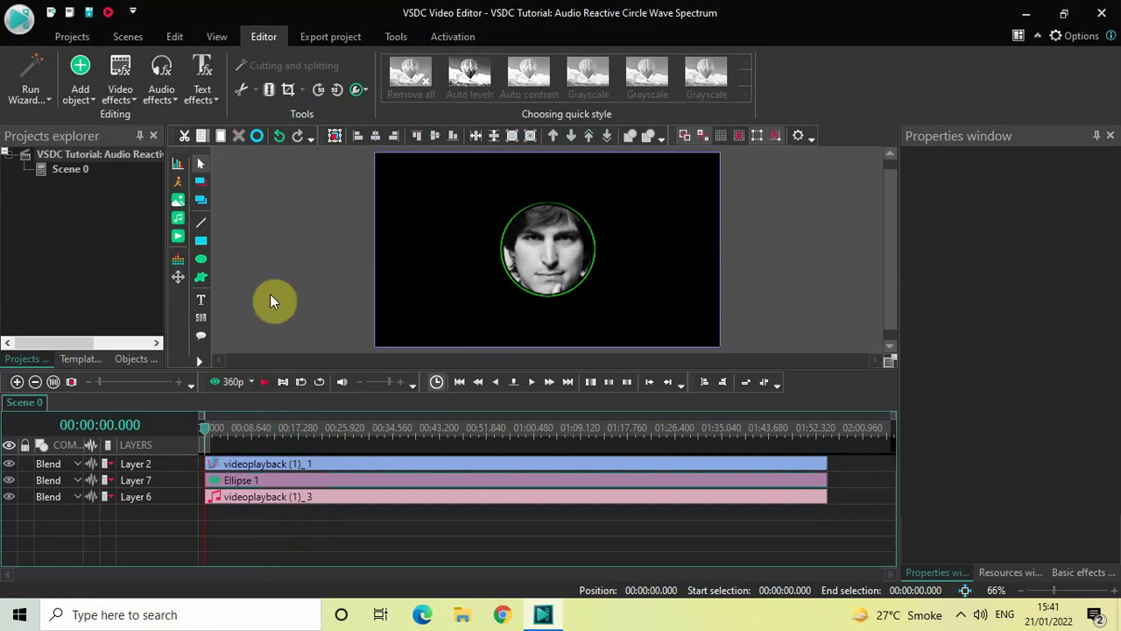
Add a Text object with default position and draw its box below the photo.
left_click(79, 98)
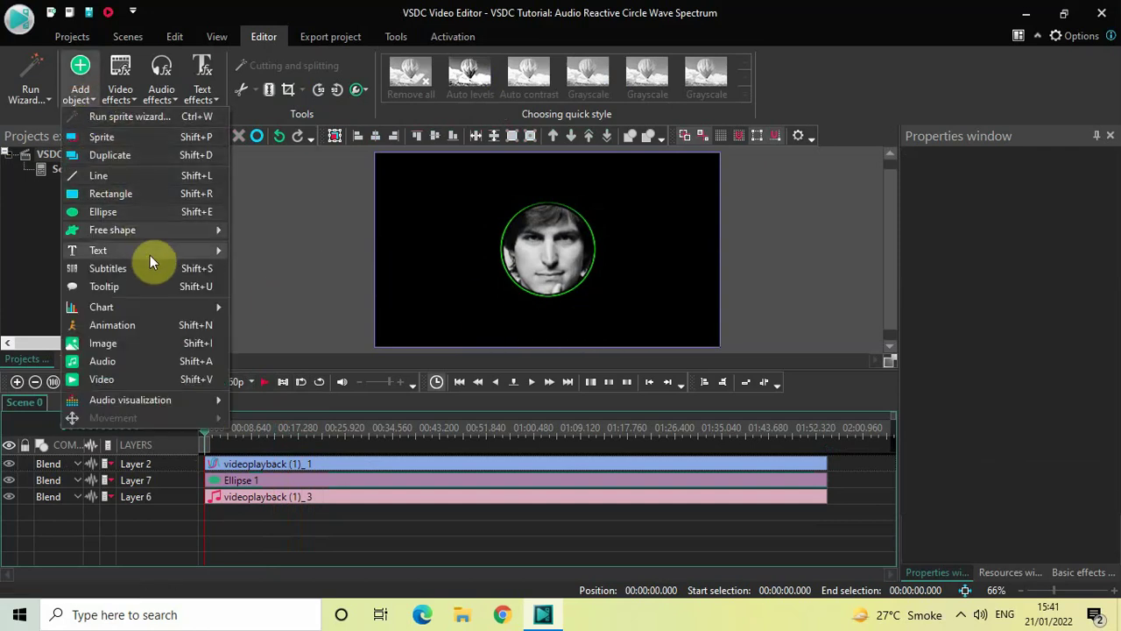
mouse_move(174, 252)
left_click(271, 250)
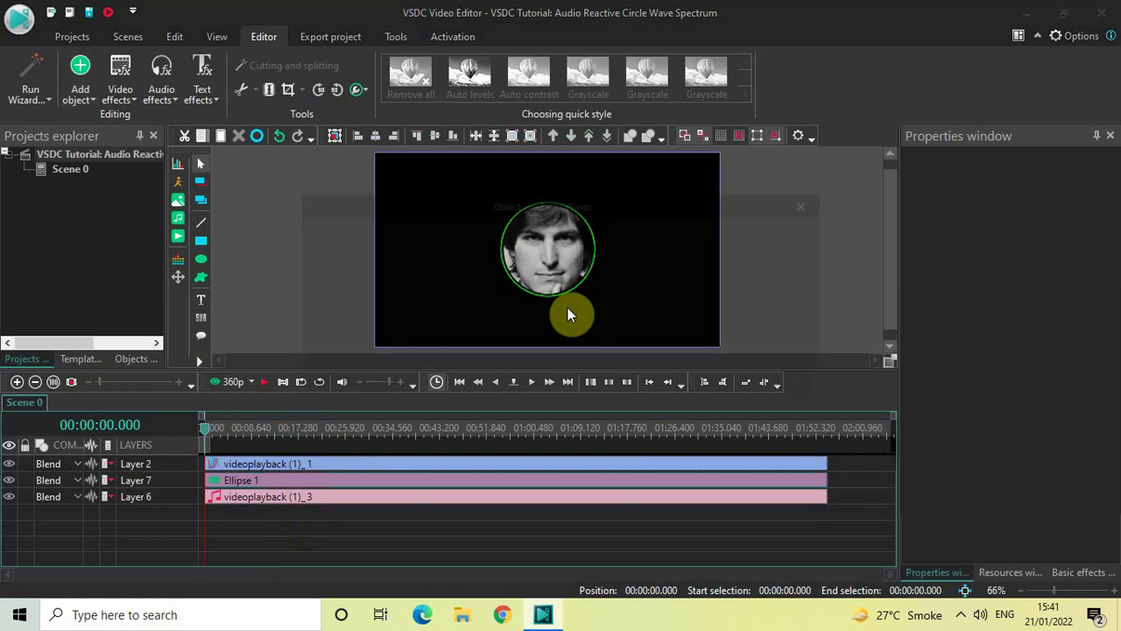
left_click(711, 385)
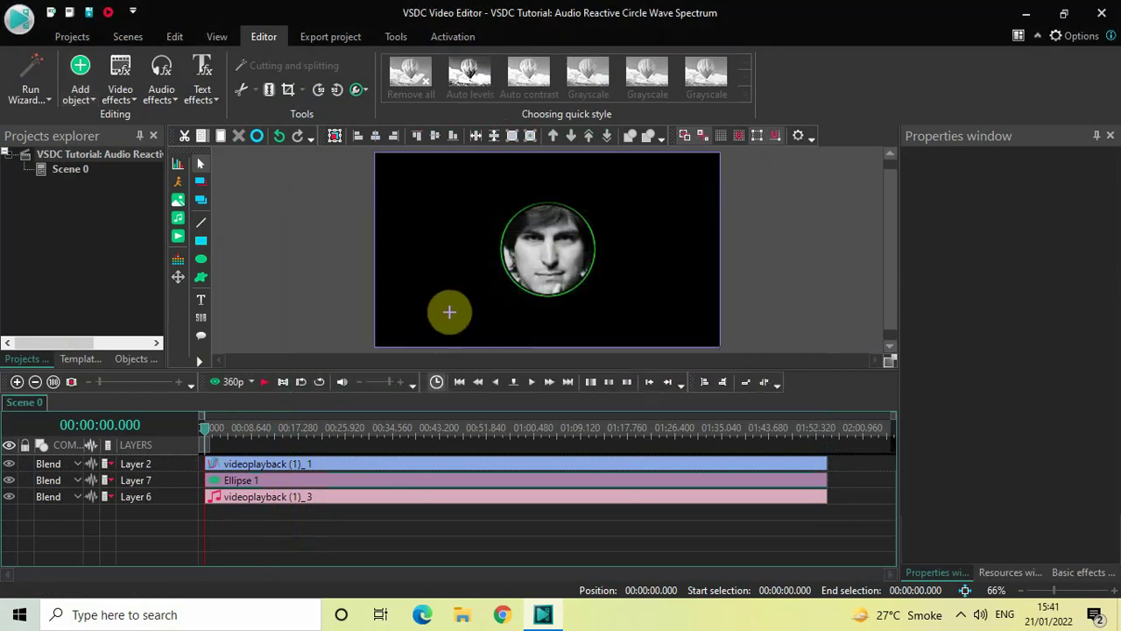
left_click_drag(444, 304, 645, 336)
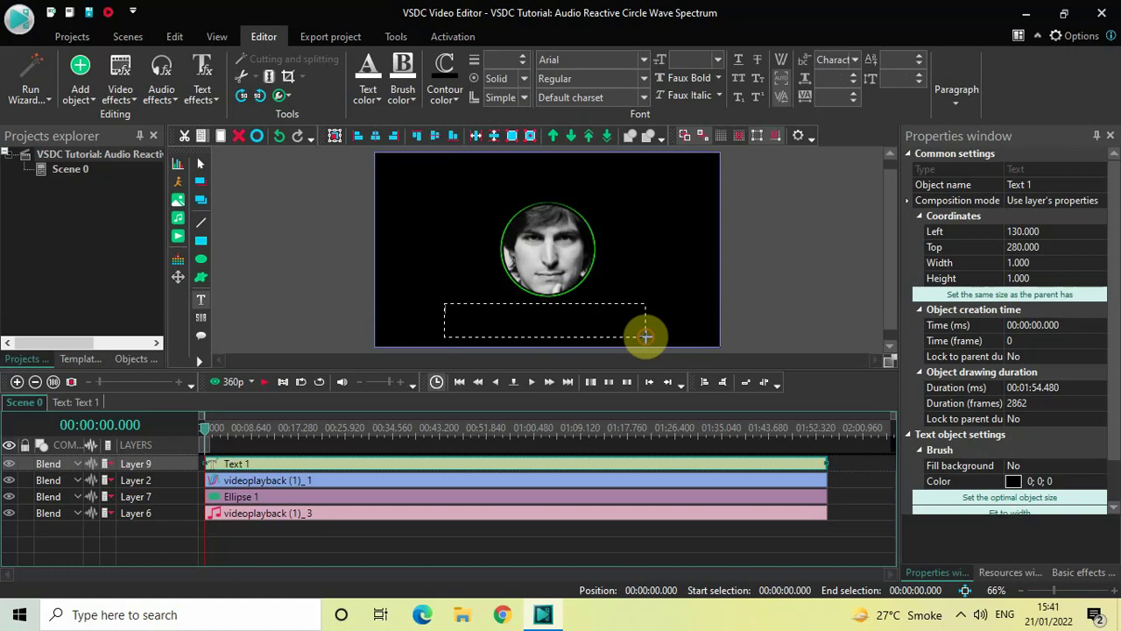
Type the caption 'Steve Jobs' and select all of its text.
key("Caps_Lock")
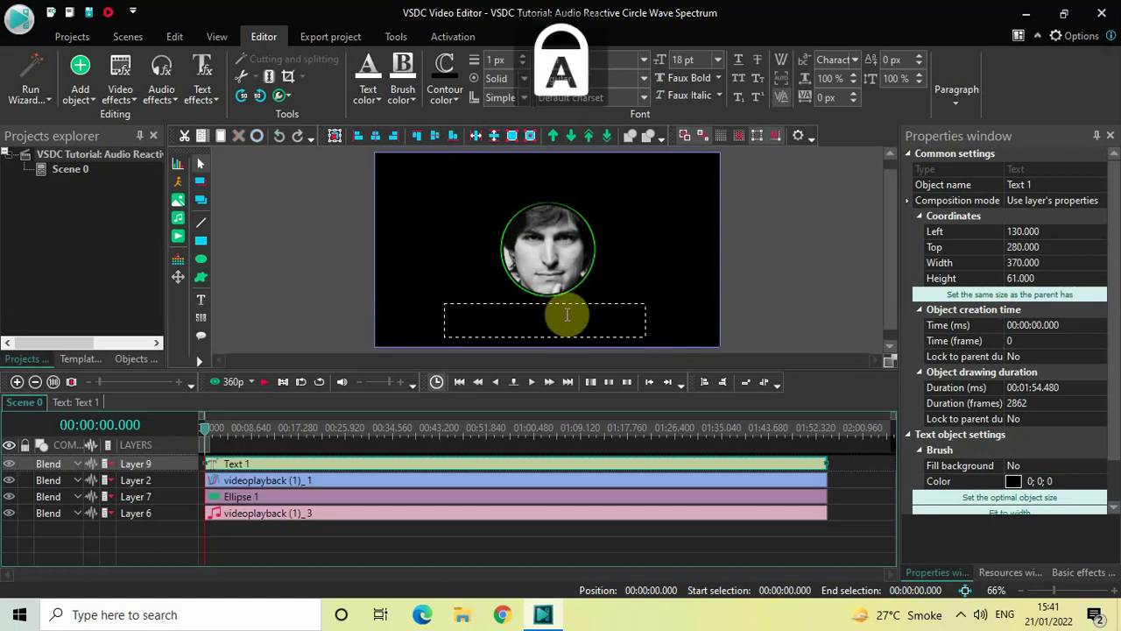
type("S")
key("Caps_Lock")
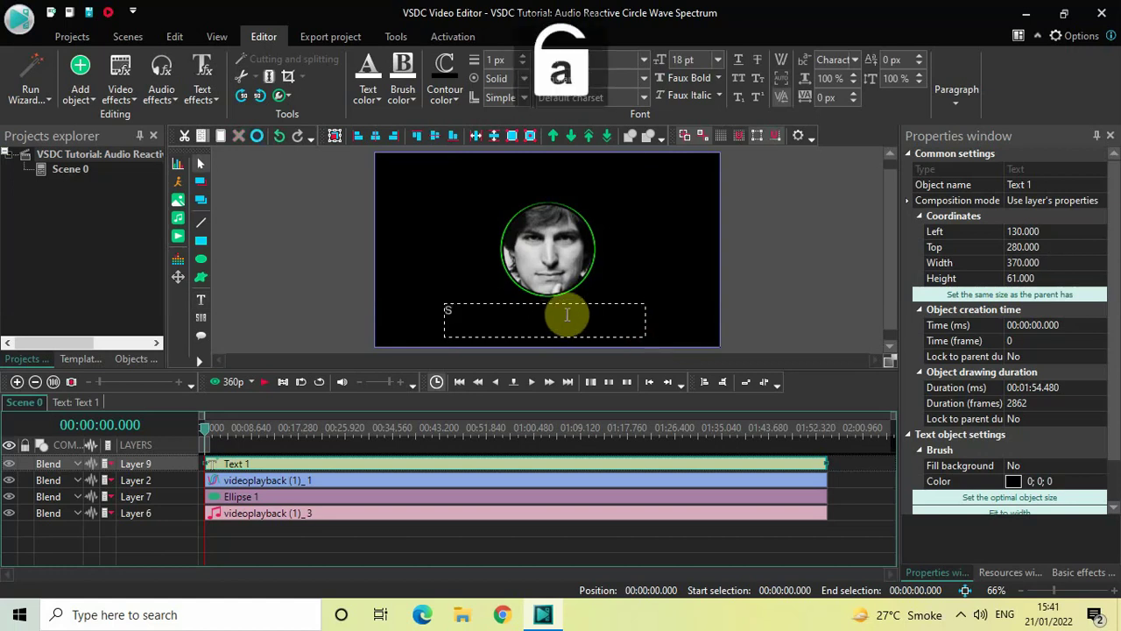
type("teve Jobs")
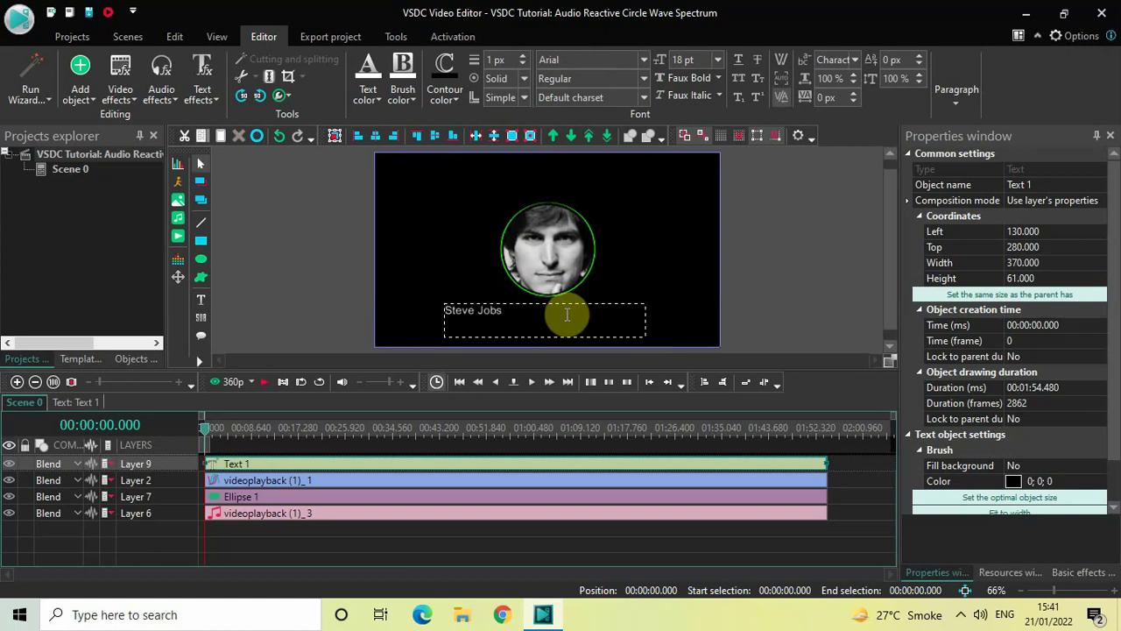
key("ctrl+a")
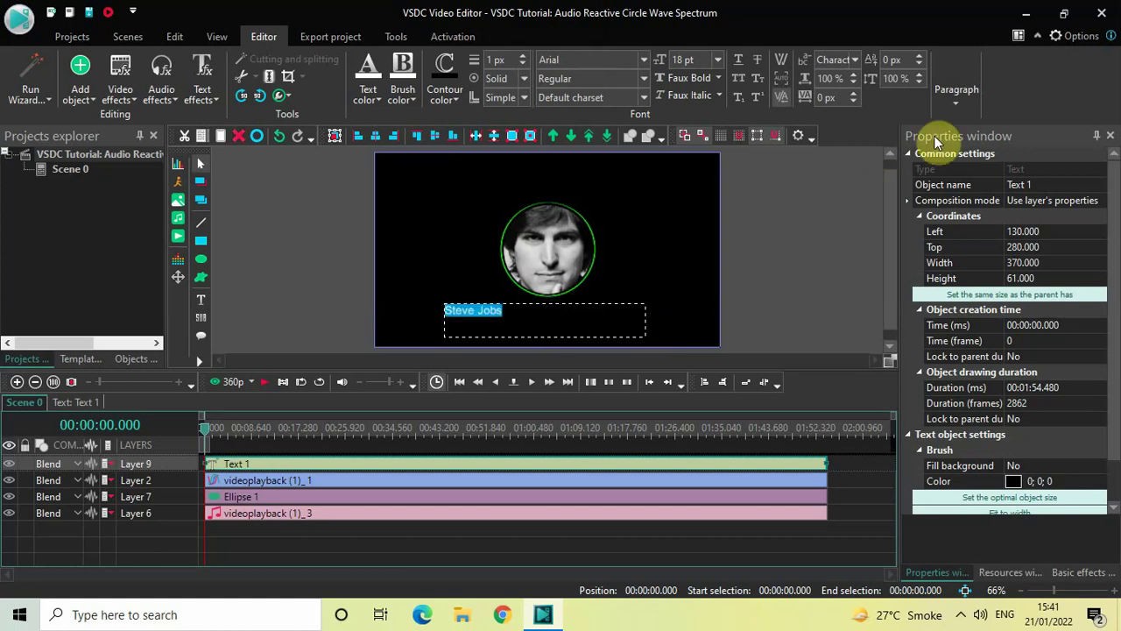
Centre the caption horizontally and vertically within its text box.
left_click(954, 102)
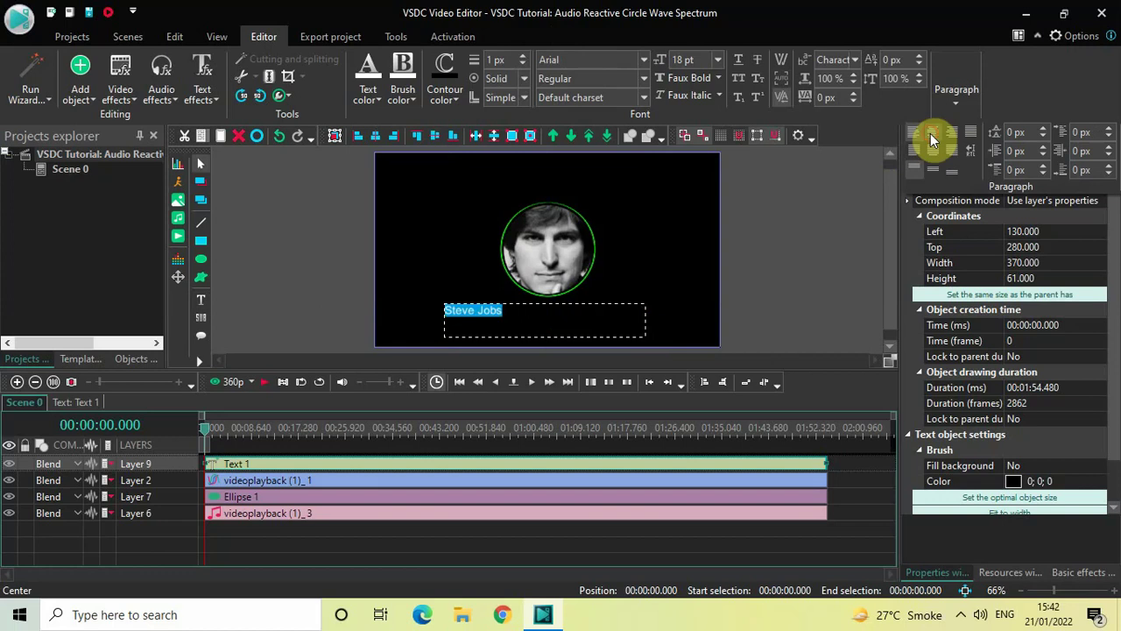
left_click(930, 133)
left_click(956, 100)
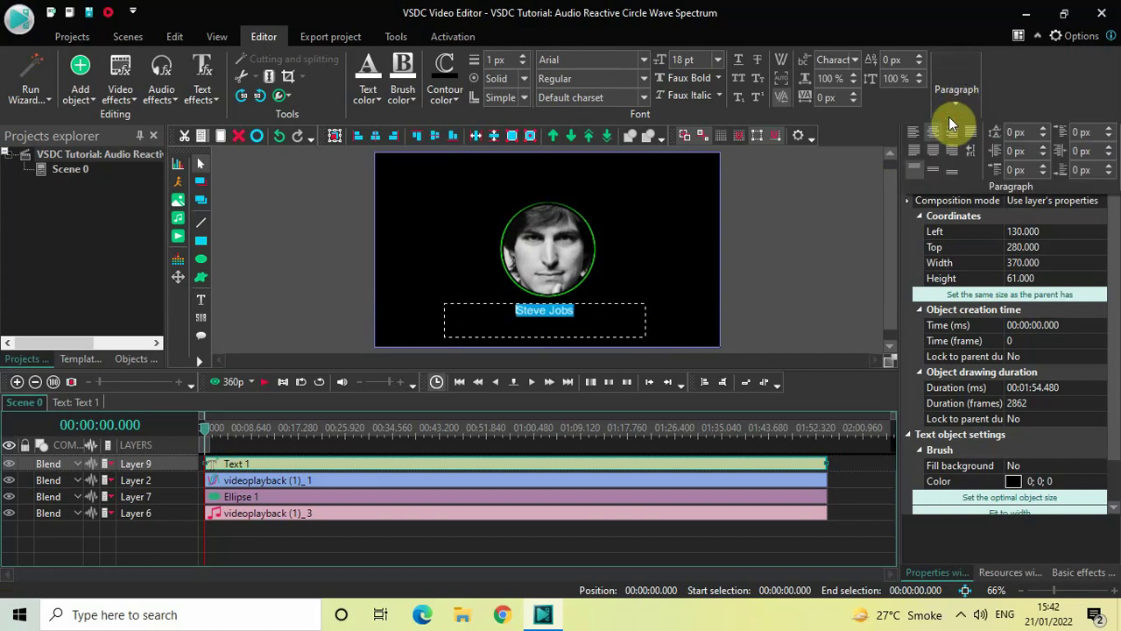
left_click(930, 167)
Change the caption font to Montserrat Black.
left_click(585, 58)
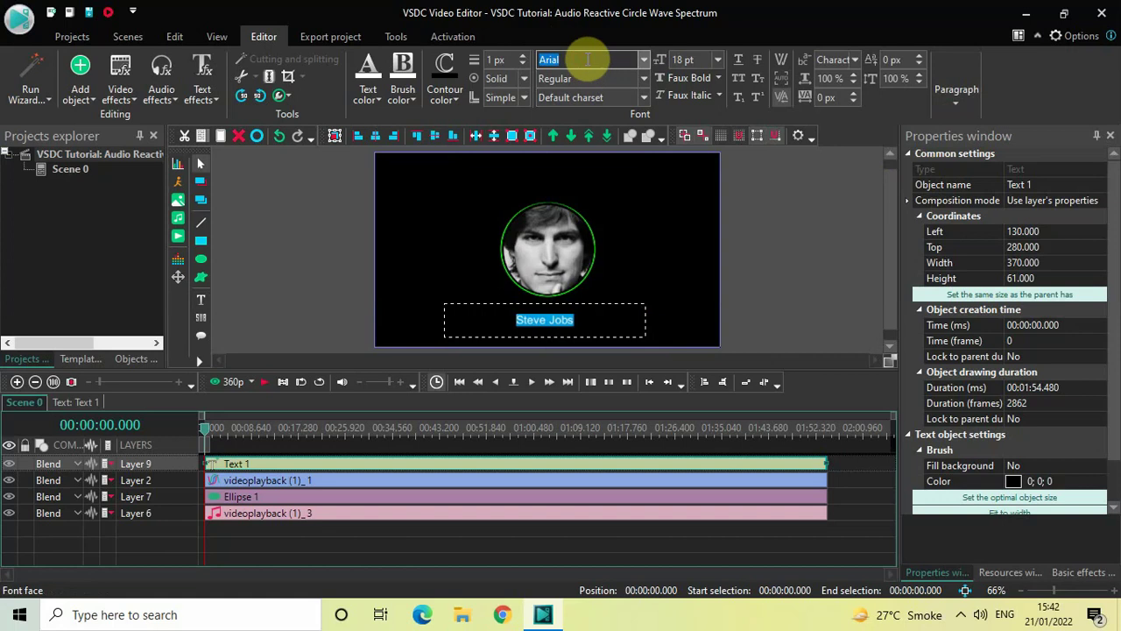
type("Montserrat Black")
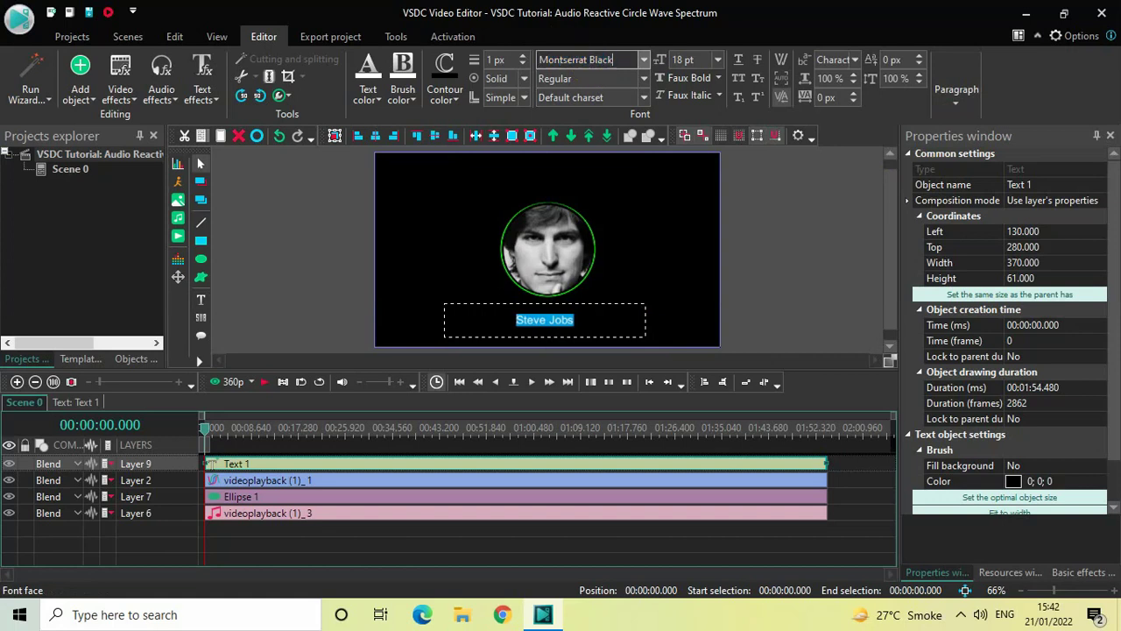
key("Return")
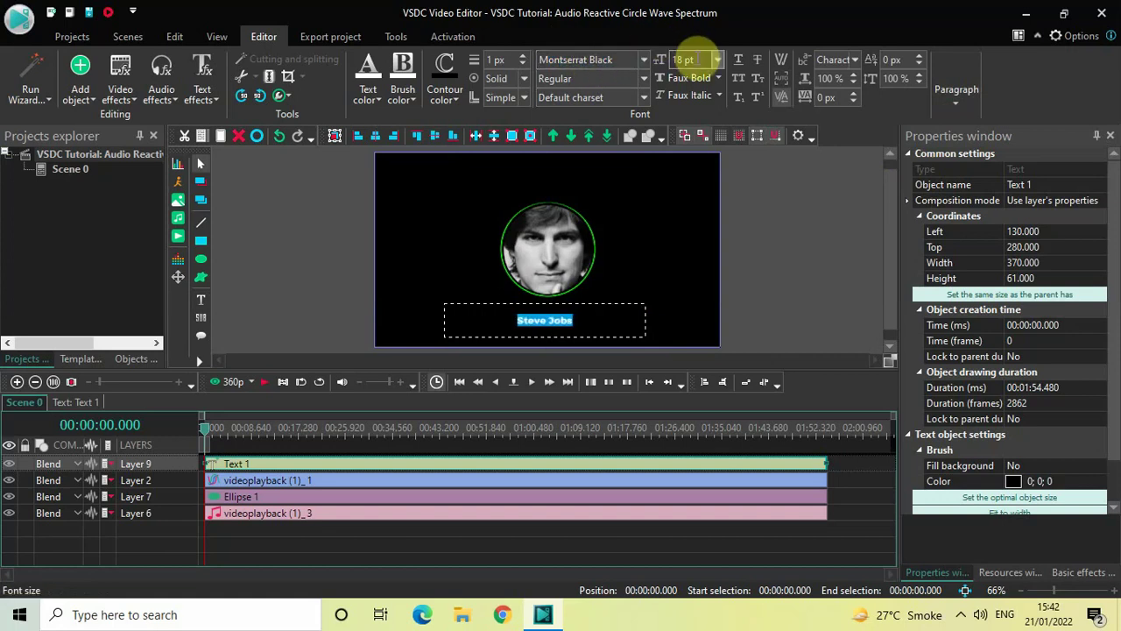
Set the caption font size to 50, after first trying 70.
left_click(691, 58)
key("BackSpace")
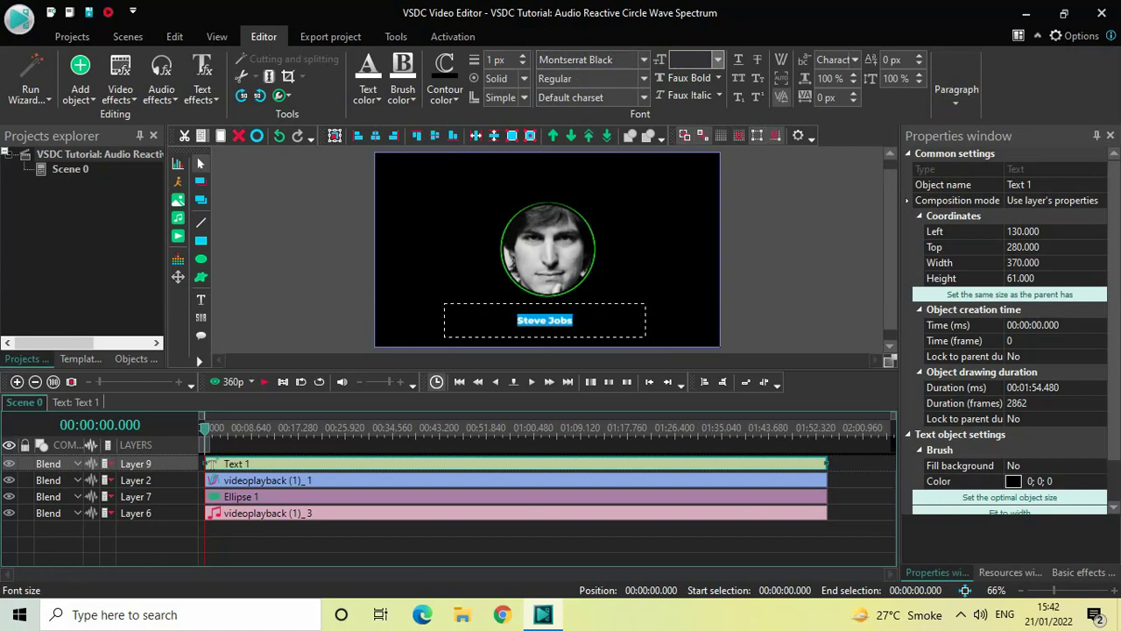
type("70")
key("Return")
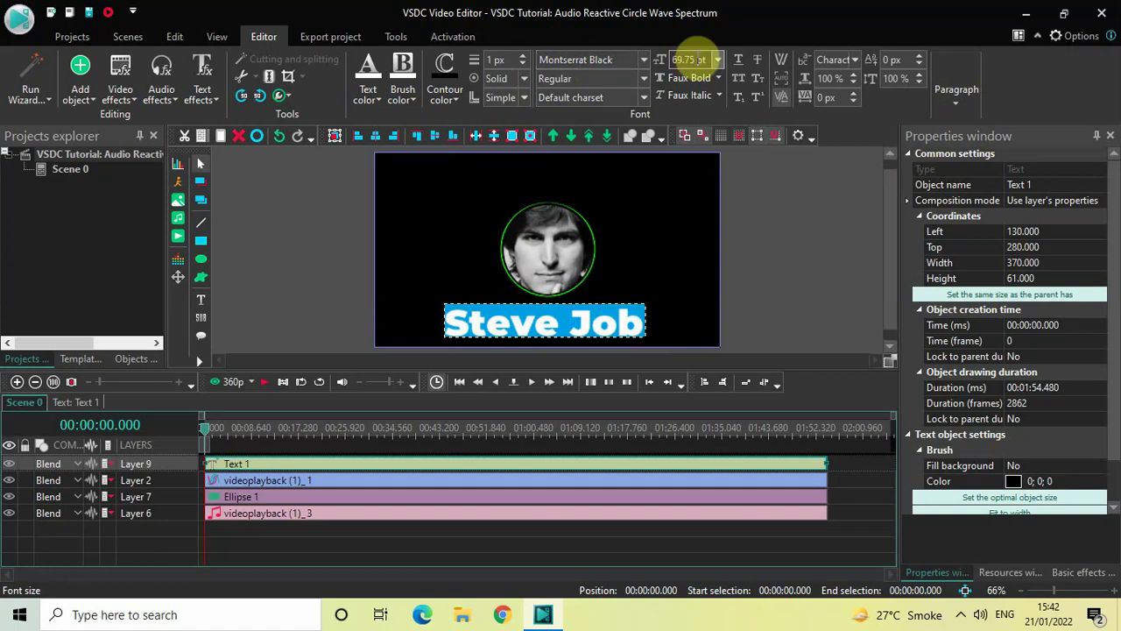
key("BackSpace")
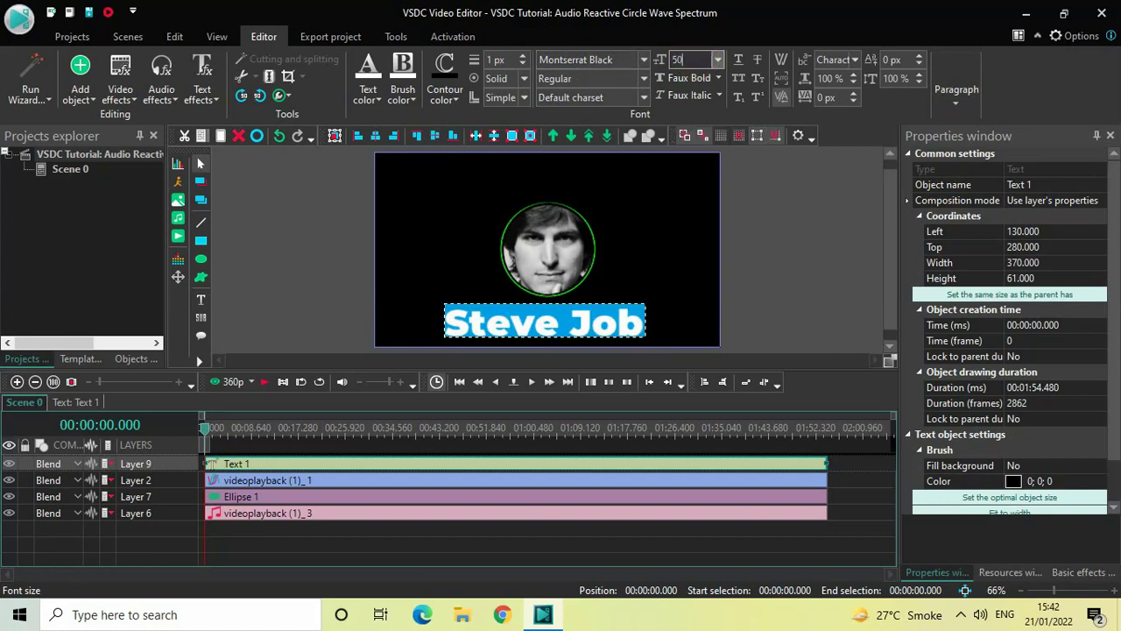
type("50")
key("Return")
left_click(809, 260)
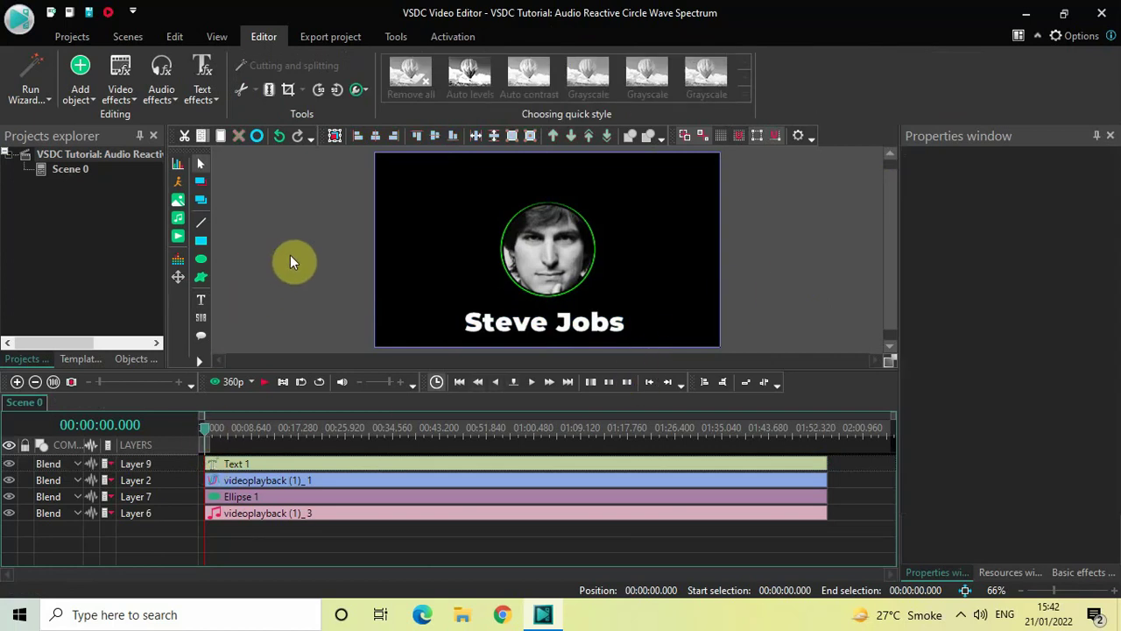
key("space")
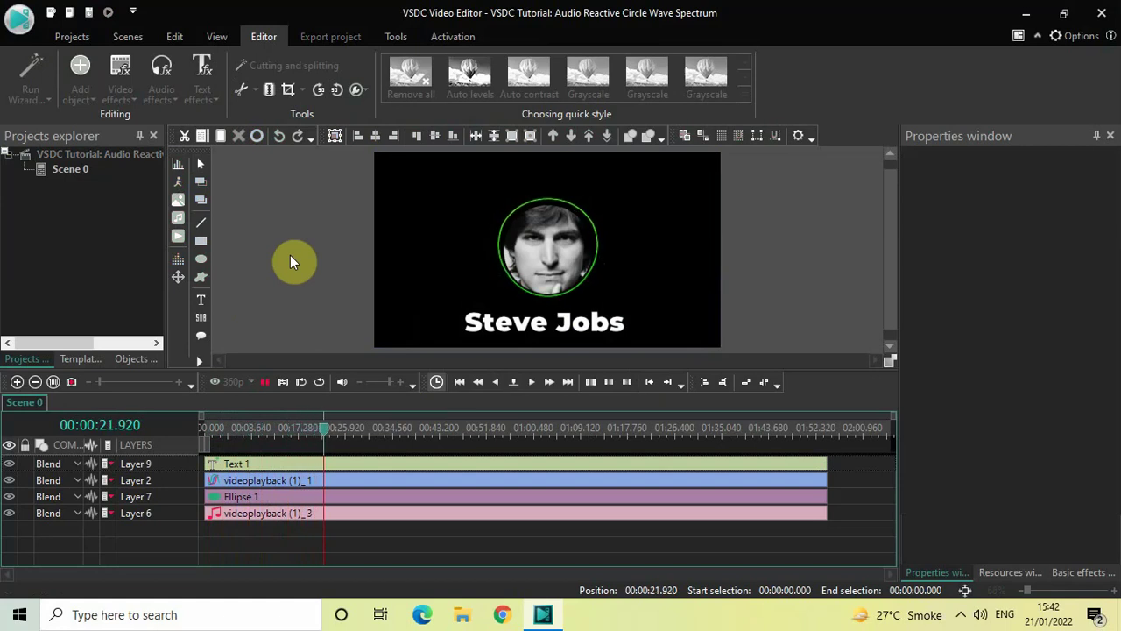
key("space")
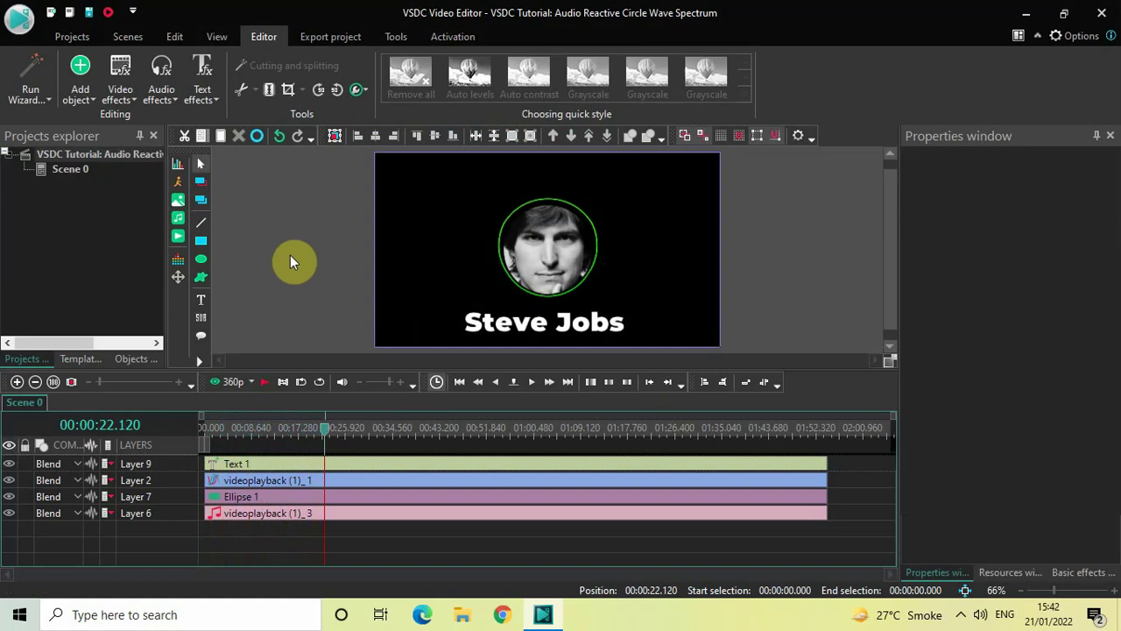